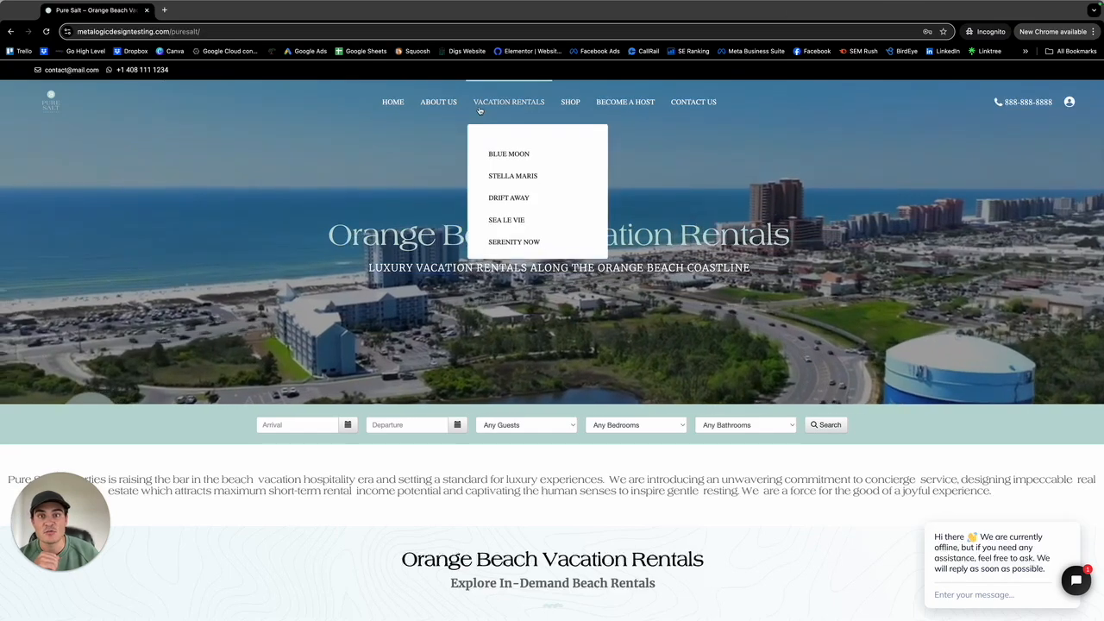
pyautogui.click(511, 145)
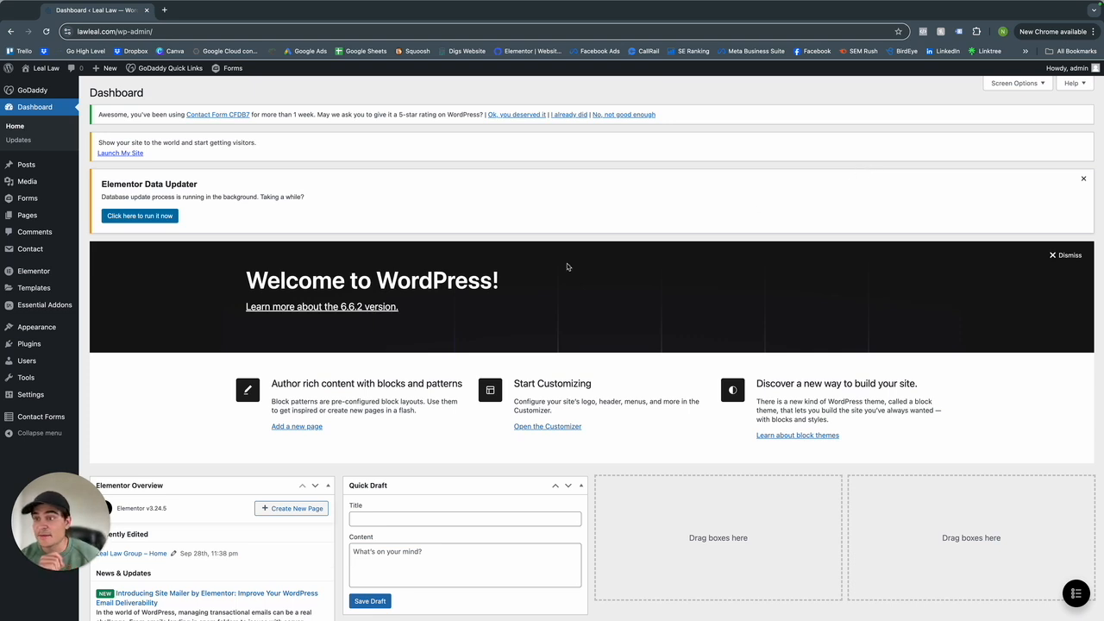
# Step: Search the directory of new WordPress plugins for "popup maker"
pyautogui.click(35, 345)
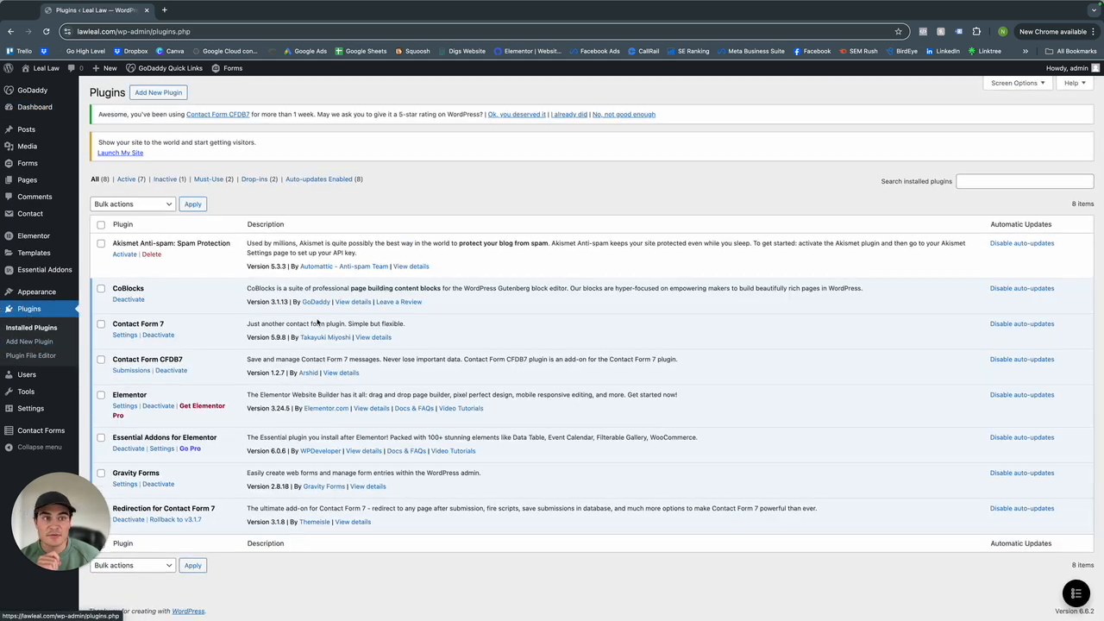
pyautogui.click(165, 92)
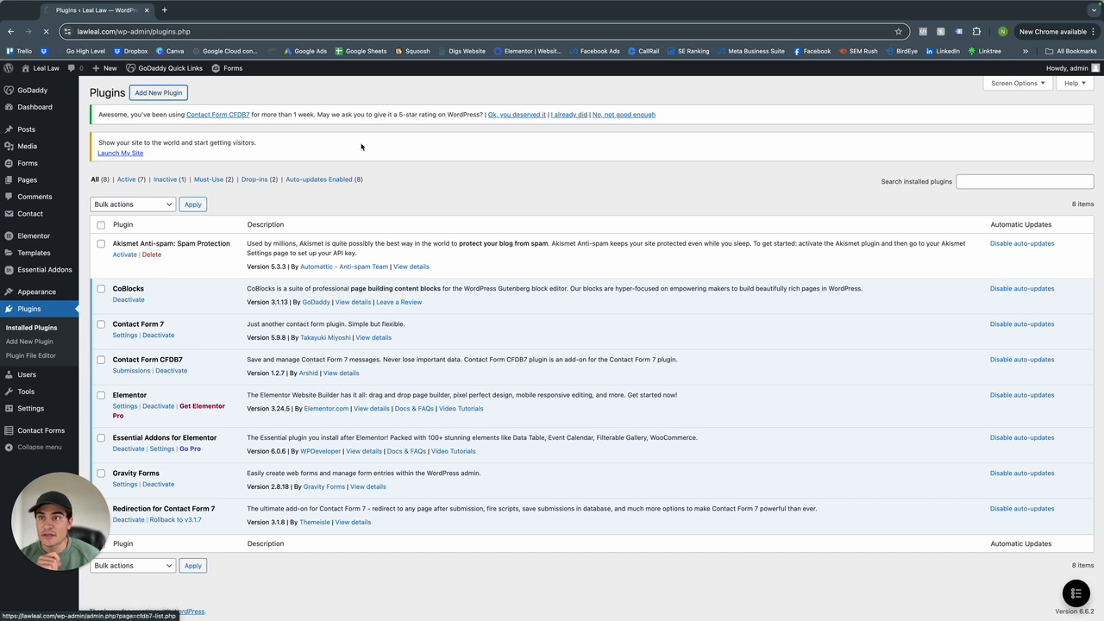
pyautogui.click(915, 179)
pyautogui.write('pop u')
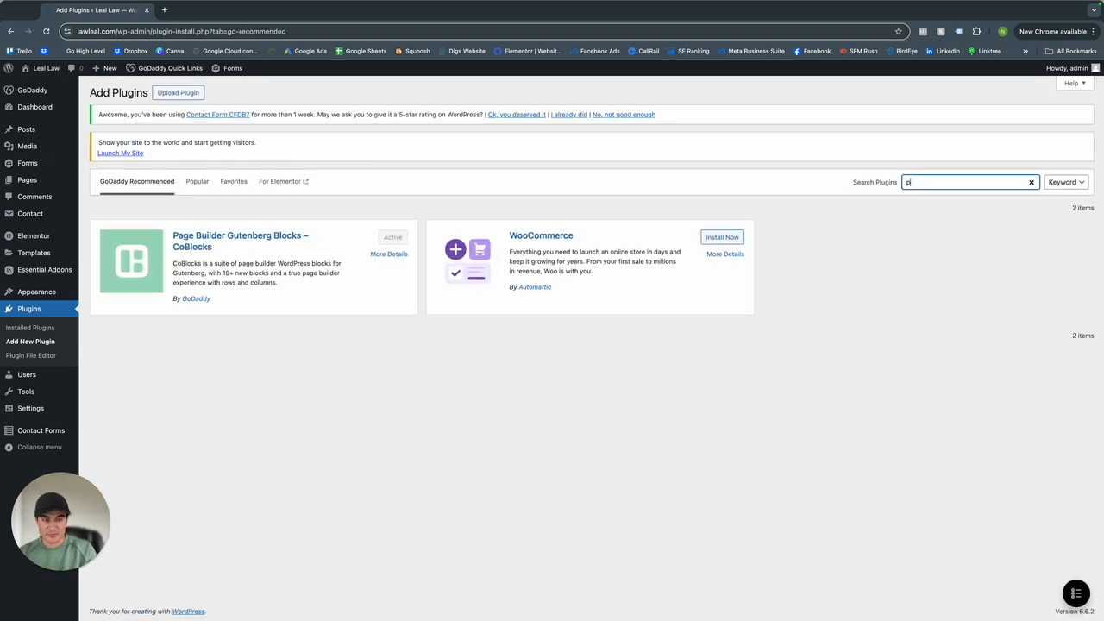
pyautogui.write('p maker')
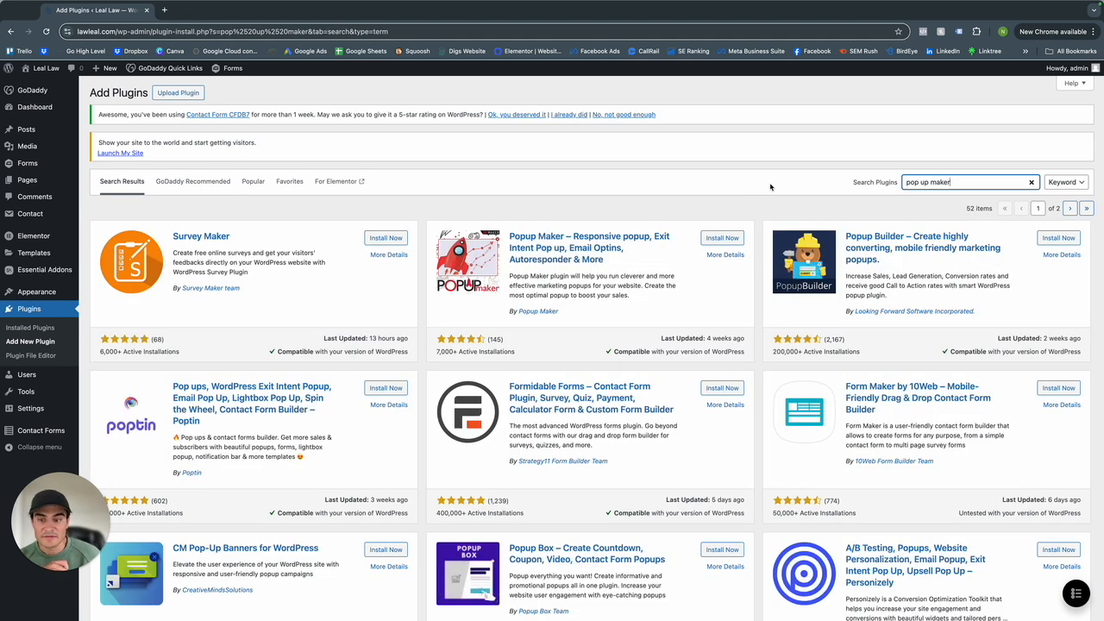
pyautogui.click(922, 182)
pyautogui.press('BackSpace')
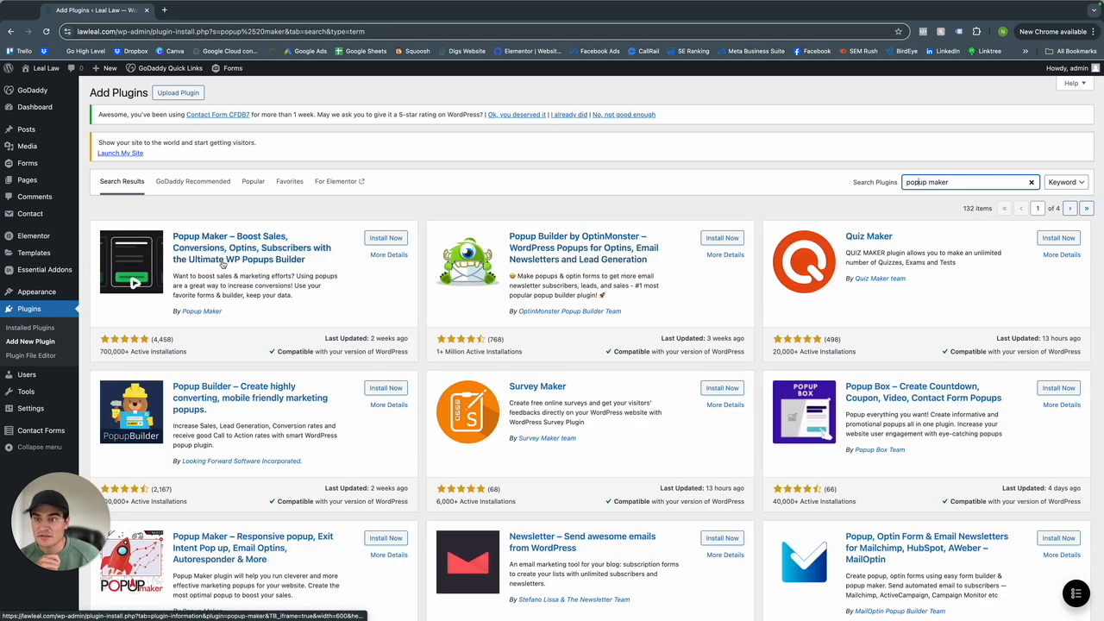
# Step: Install and activate the plugin "Popup Maker – Boost Sales, Conversions, Optins, Subscribers with the Ultimate WP Popups Builder", and dismiss the Elementor Data Updater notice
pyautogui.click(371, 239)
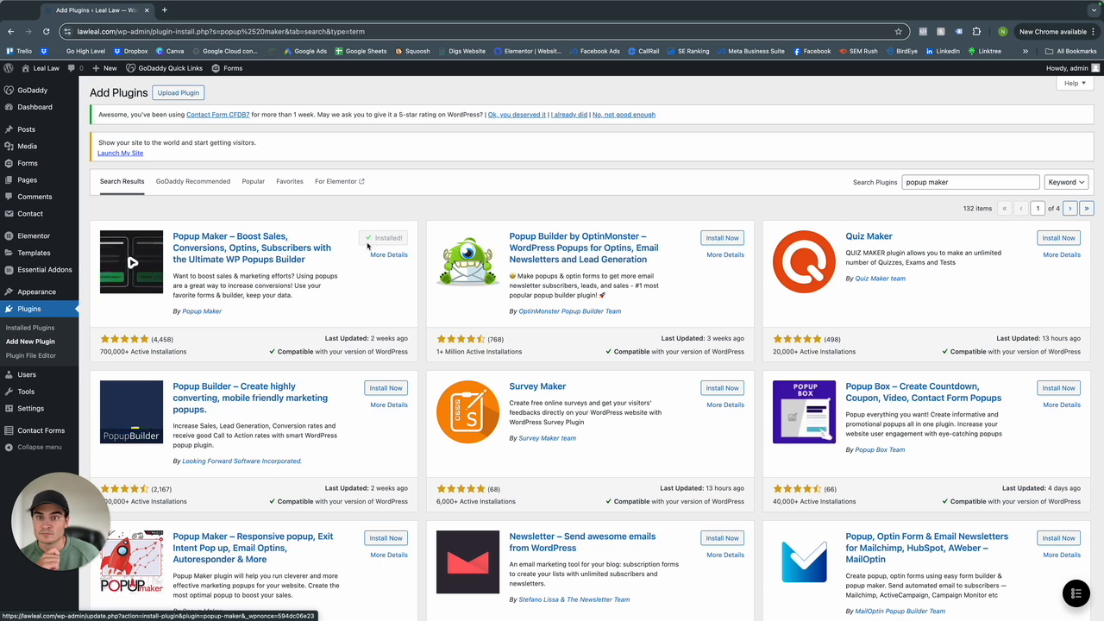
pyautogui.click(391, 239)
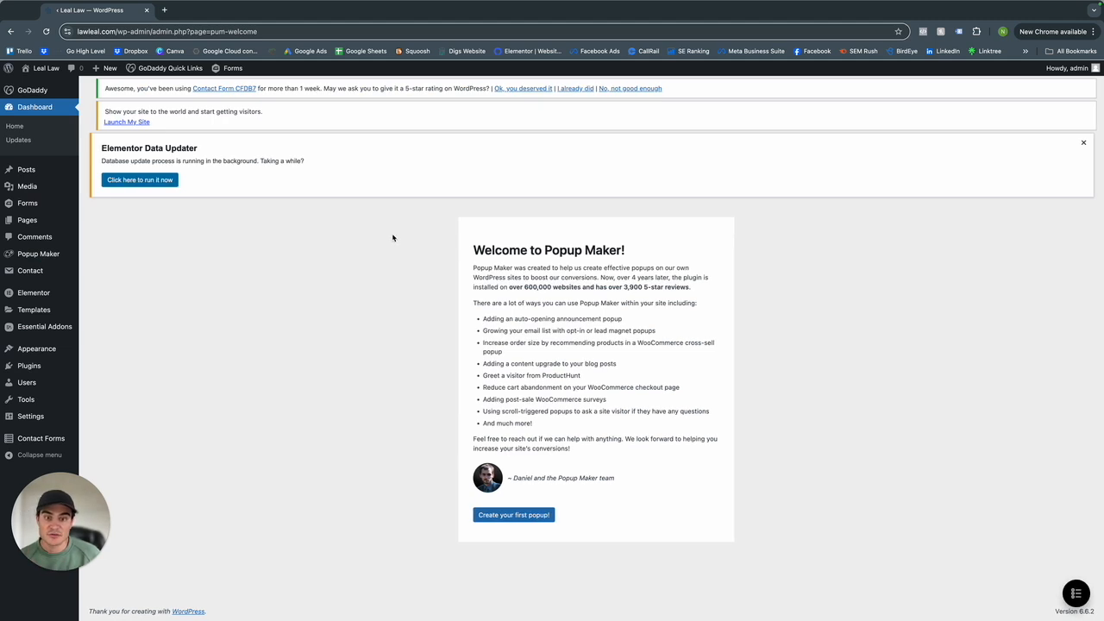
pyautogui.click(1084, 143)
# Step: Create the first popup with the name "Email Collection", skip the guided tour and publish the popup
pyautogui.click(504, 452)
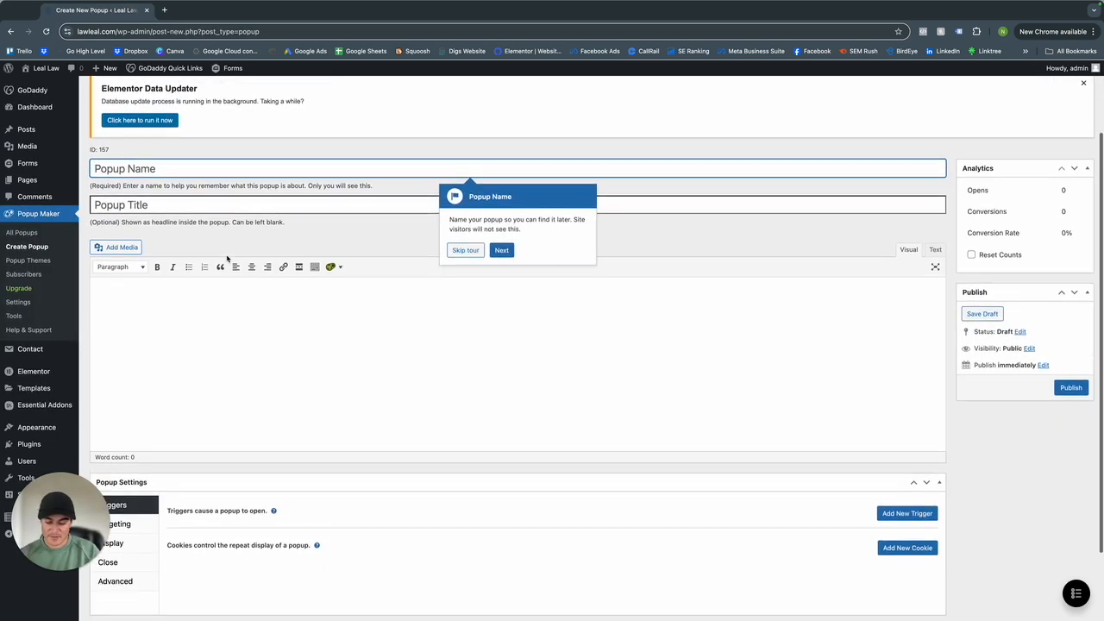
pyautogui.write('Email')
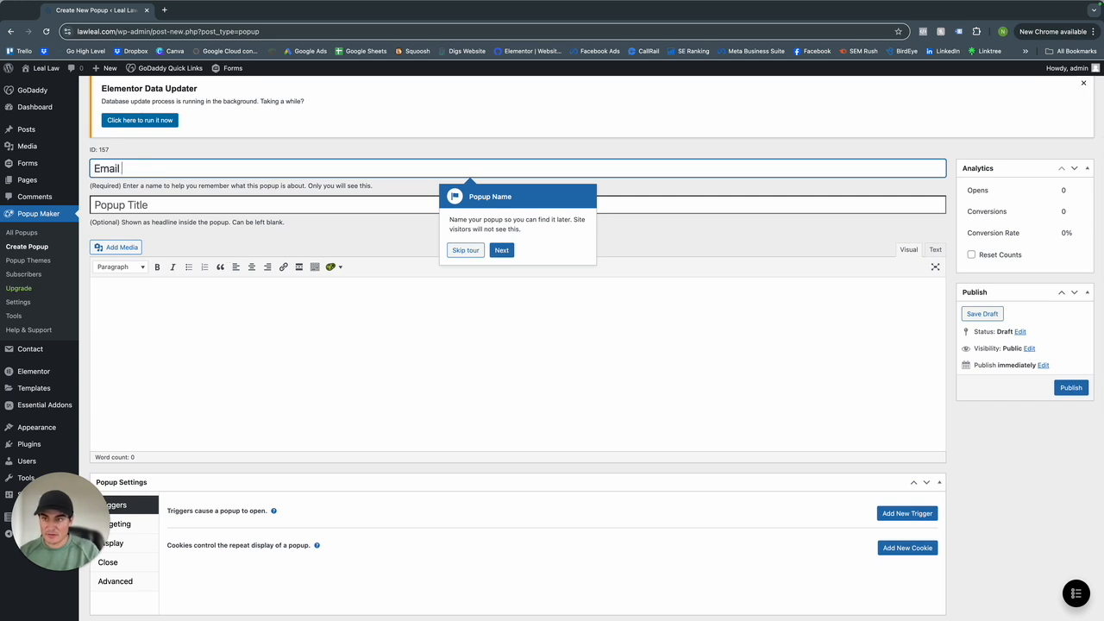
pyautogui.write(' collectio')
pyautogui.press('BackSpace')
pyautogui.press('BackSpace')
pyautogui.press('BackSpace')
pyautogui.press('BackSpace')
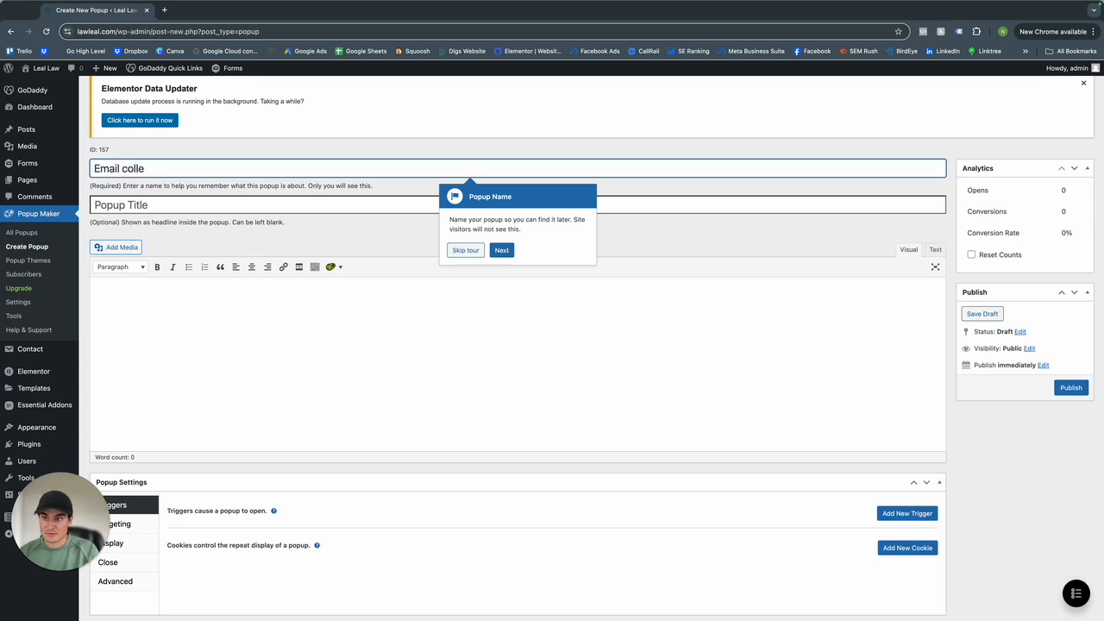
pyautogui.press('BackSpace')
pyautogui.press('BackSpace')
pyautogui.press('BackSpace')
pyautogui.write('Collection')
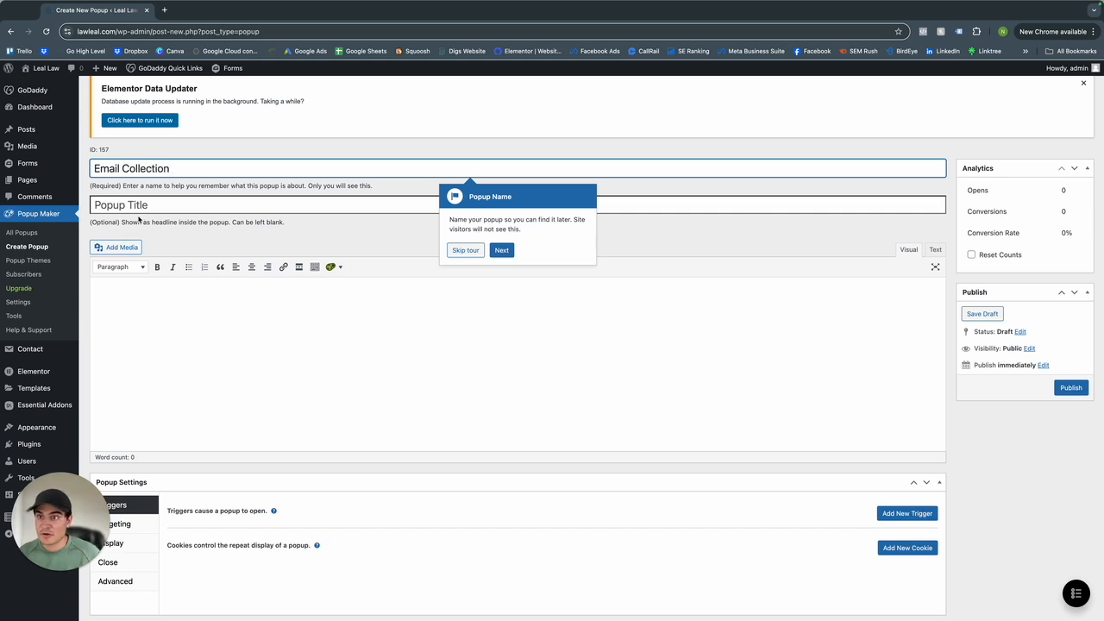
pyautogui.click(138, 219)
pyautogui.click(465, 250)
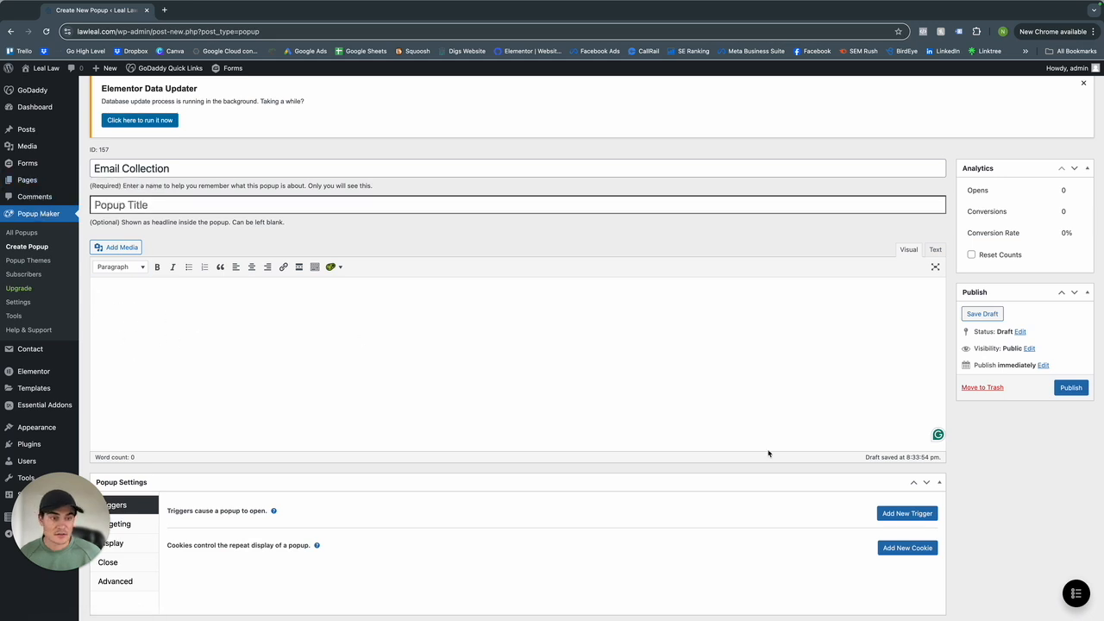
pyautogui.click(1070, 387)
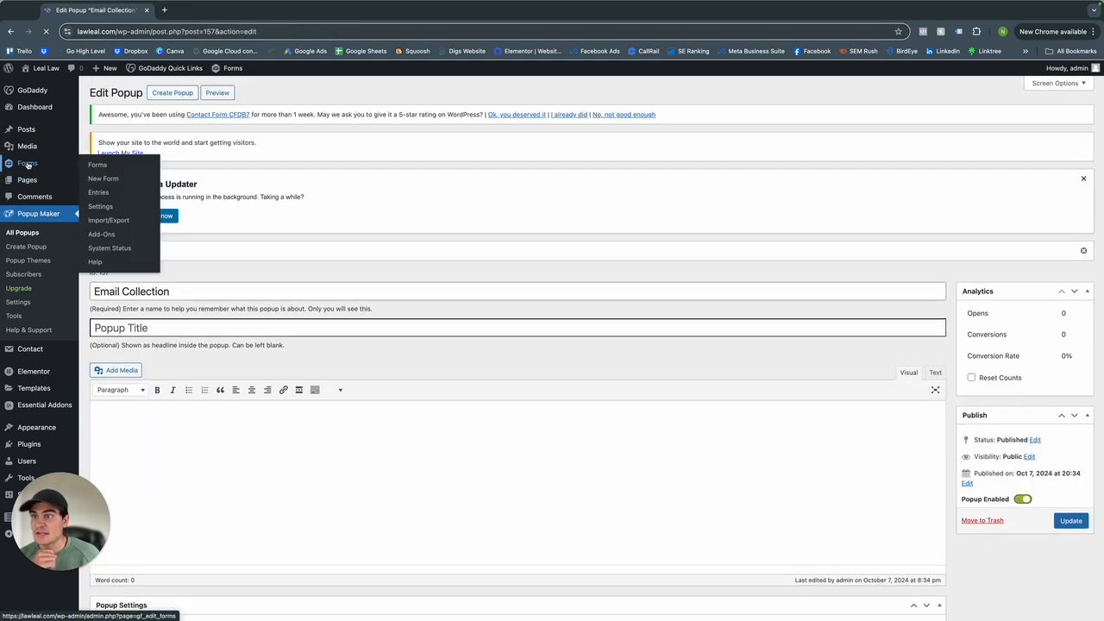
# Step: Create a new blank form titled "Popup Email Collection" in Gravity Forms
pyautogui.click(27, 164)
pyautogui.click(378, 148)
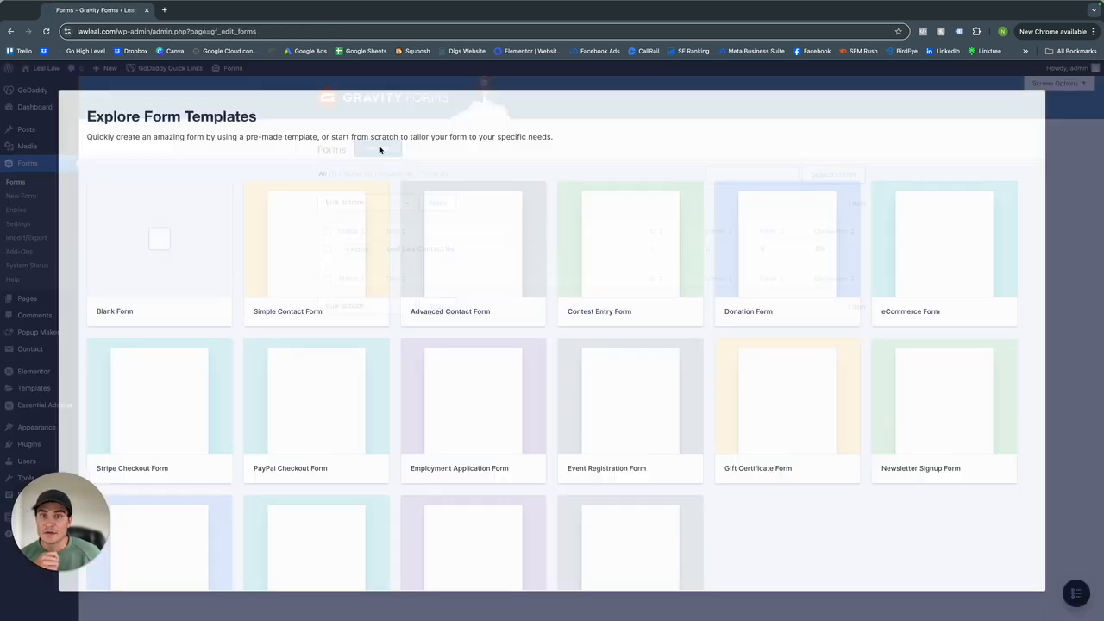
pyautogui.click(159, 242)
pyautogui.write('POp')
pyautogui.press('BackSpace')
pyautogui.press('BackSpace')
pyautogui.press('BackSpace')
pyautogui.write('Pop')
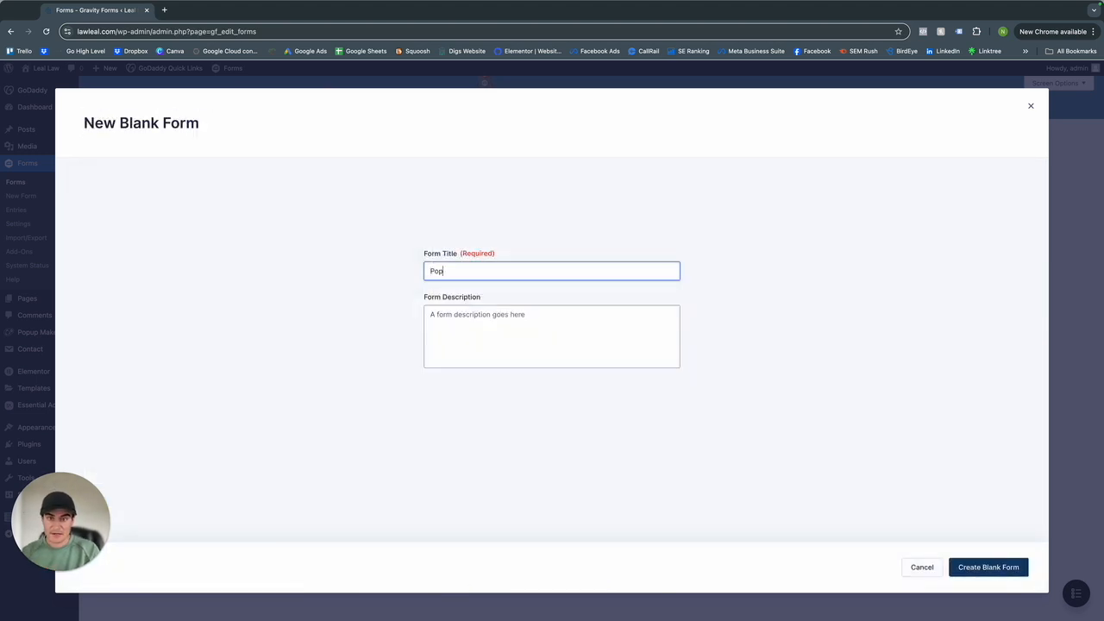
pyautogui.write('up Email Collecy')
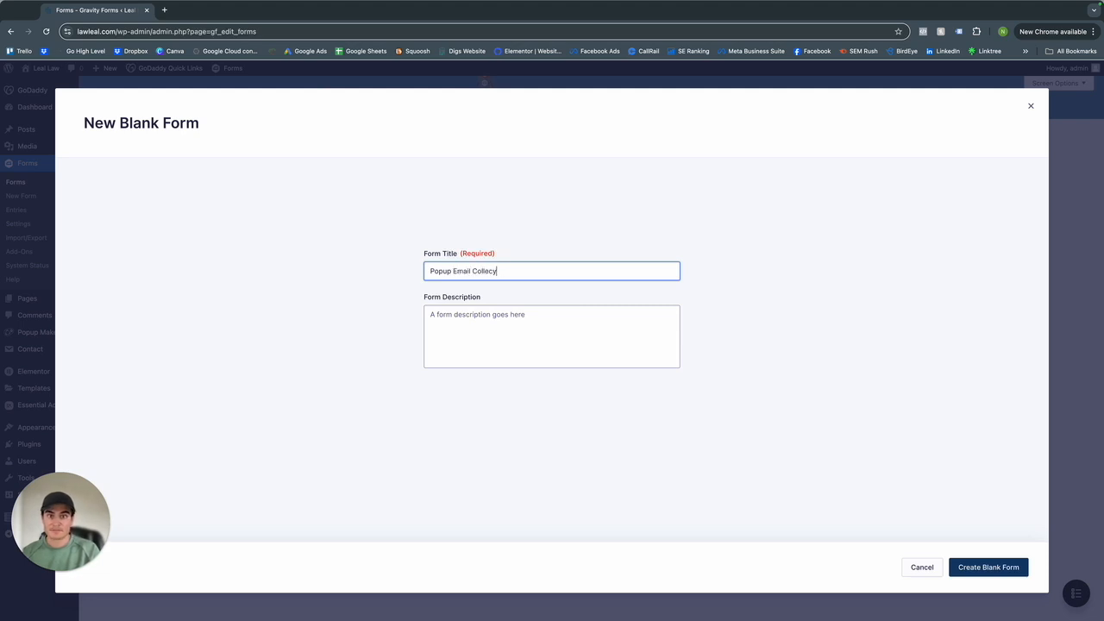
pyautogui.press('BackSpace')
pyautogui.write('tion')
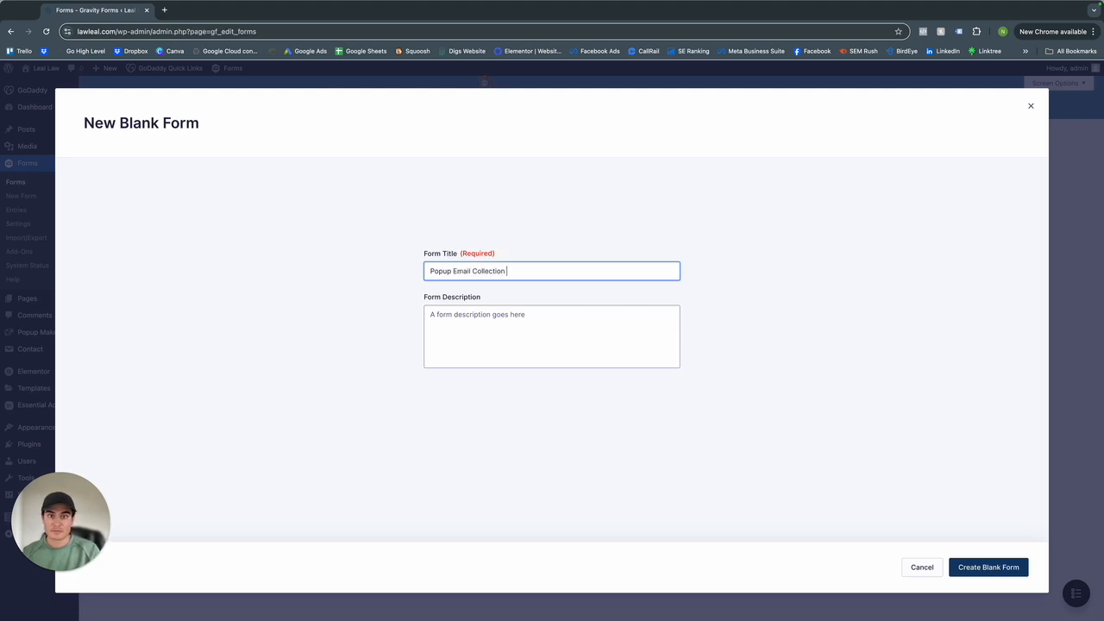
pyautogui.click(1013, 567)
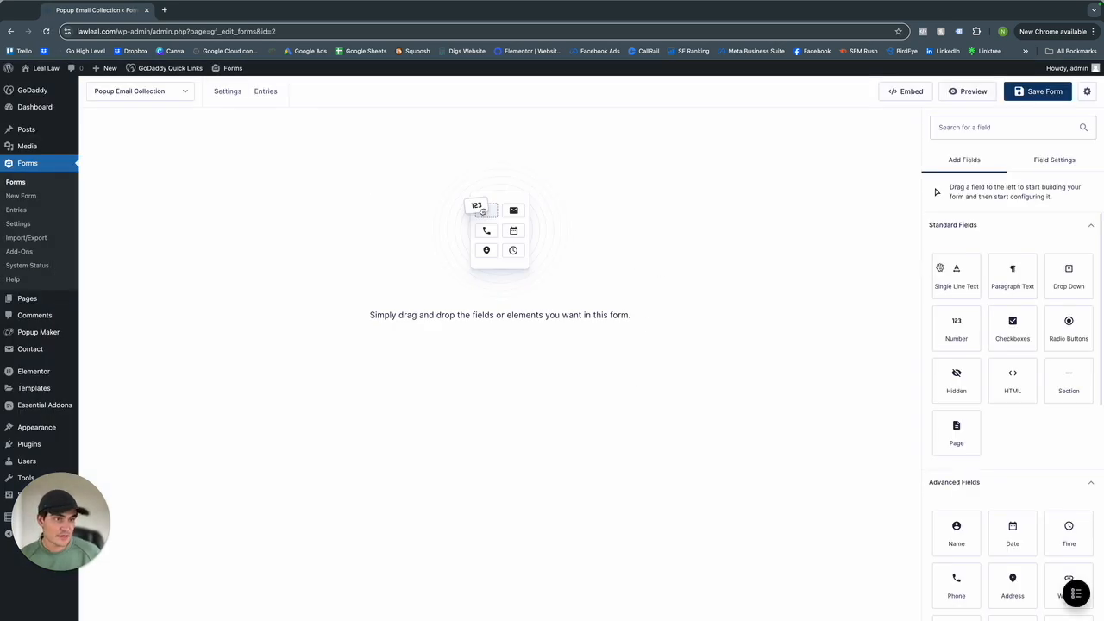
# Step: Add a Name field and an Email field below it to the form, and save the form
pyautogui.scroll(-2, 992, 362)
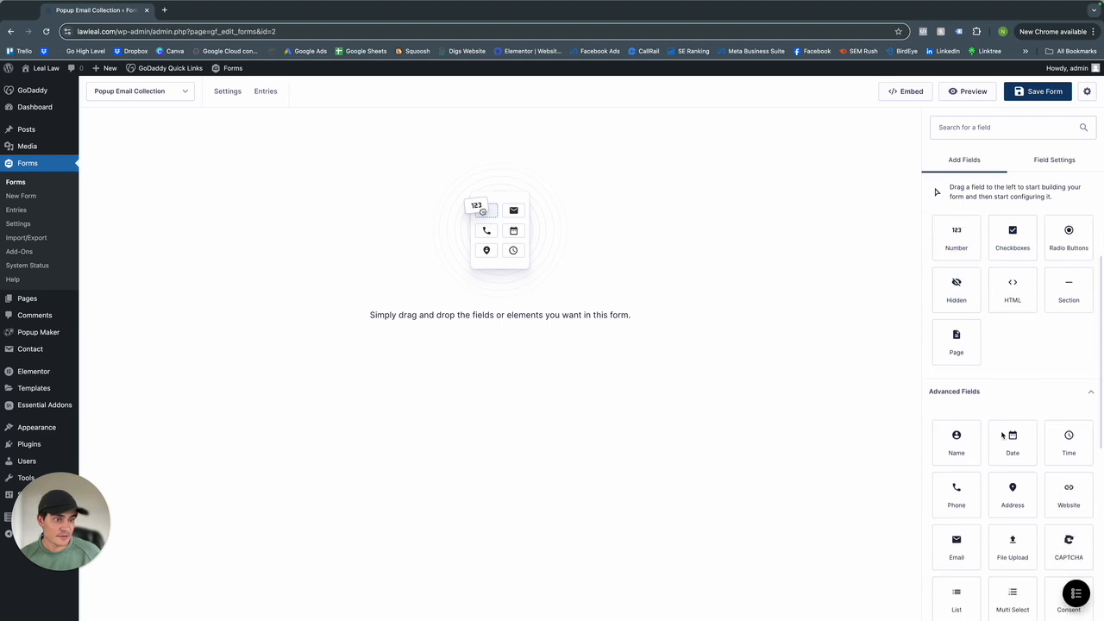
pyautogui.click(956, 439)
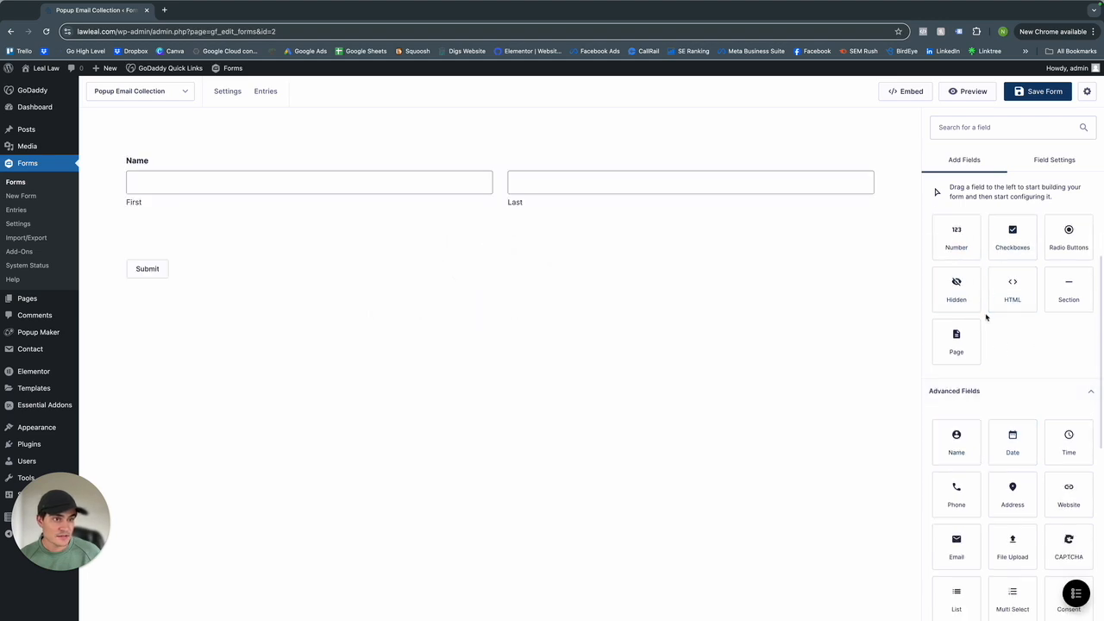
pyautogui.scroll(-2, 1018, 414)
pyautogui.moveTo(959, 455); pyautogui.dragTo(373, 237)
pyautogui.click(1033, 95)
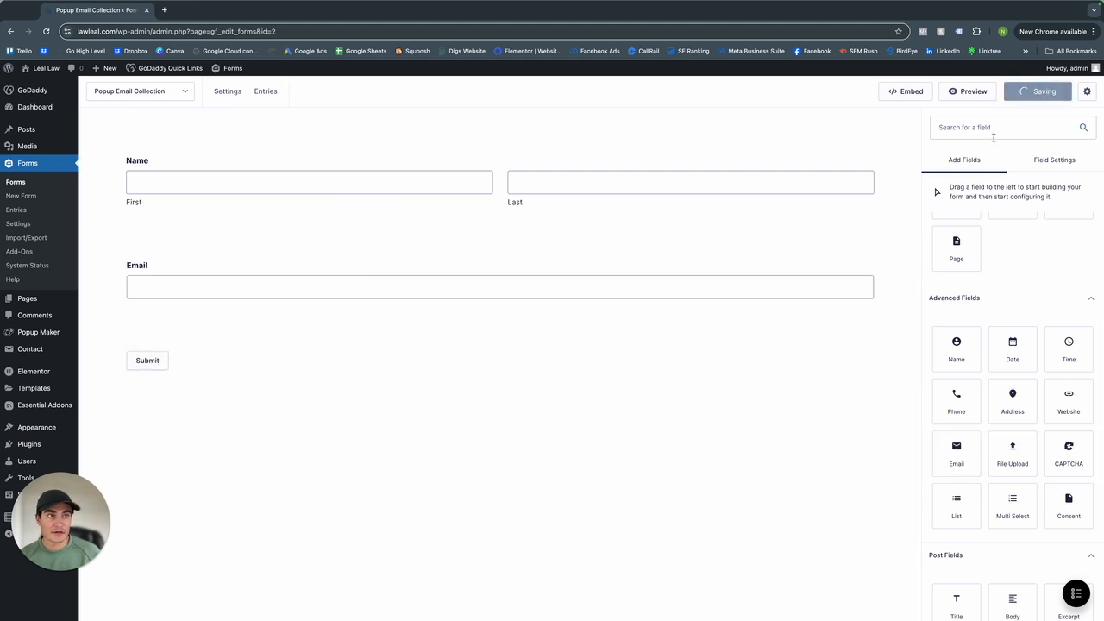
# Step: Copy the form's embed shortcode, paste it into the content of the Email Collection popup and update the popup
pyautogui.click(901, 94)
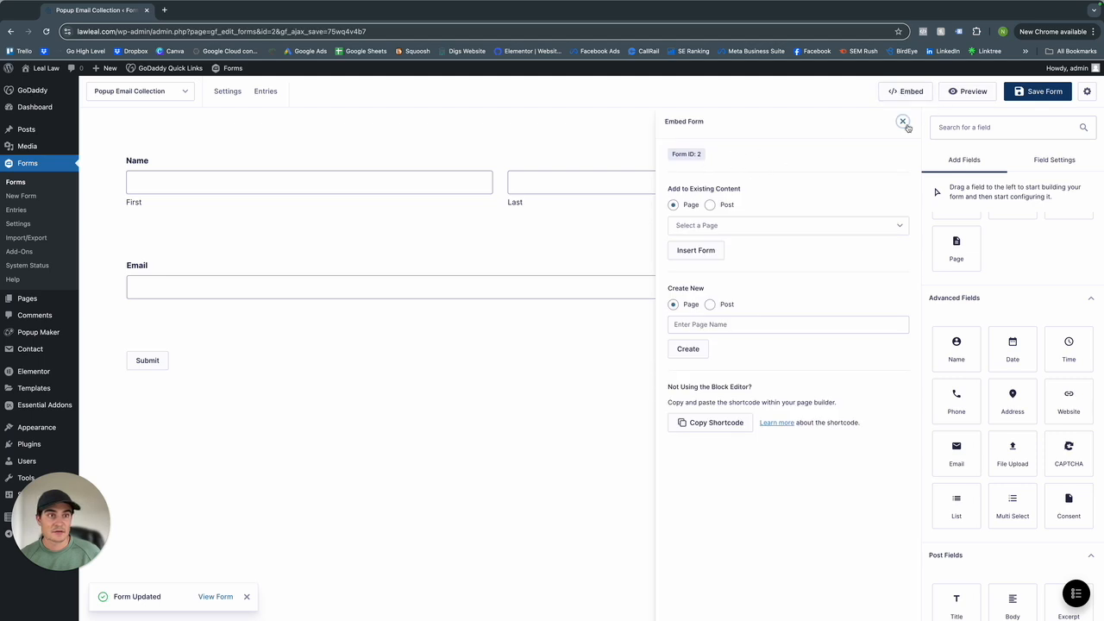
pyautogui.click(723, 422)
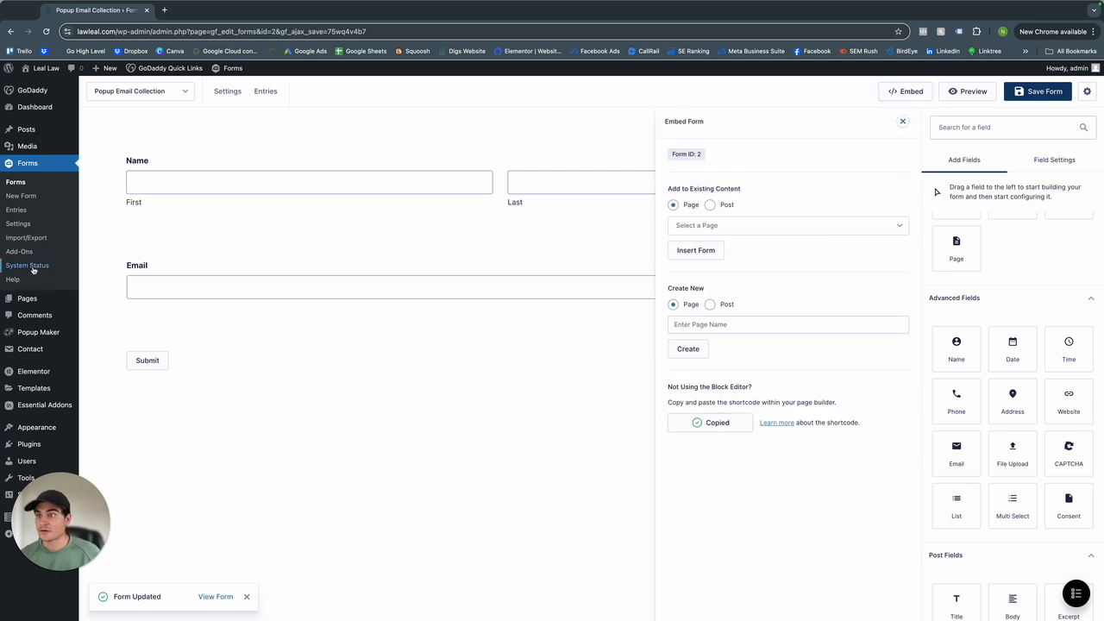
pyautogui.click(37, 331)
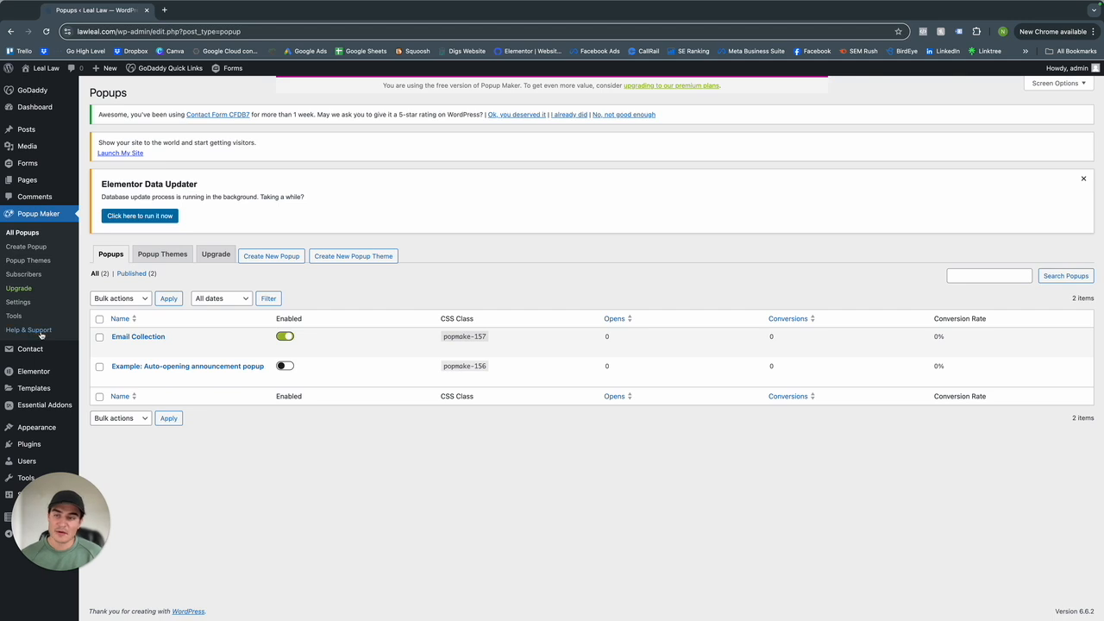
pyautogui.click(143, 349)
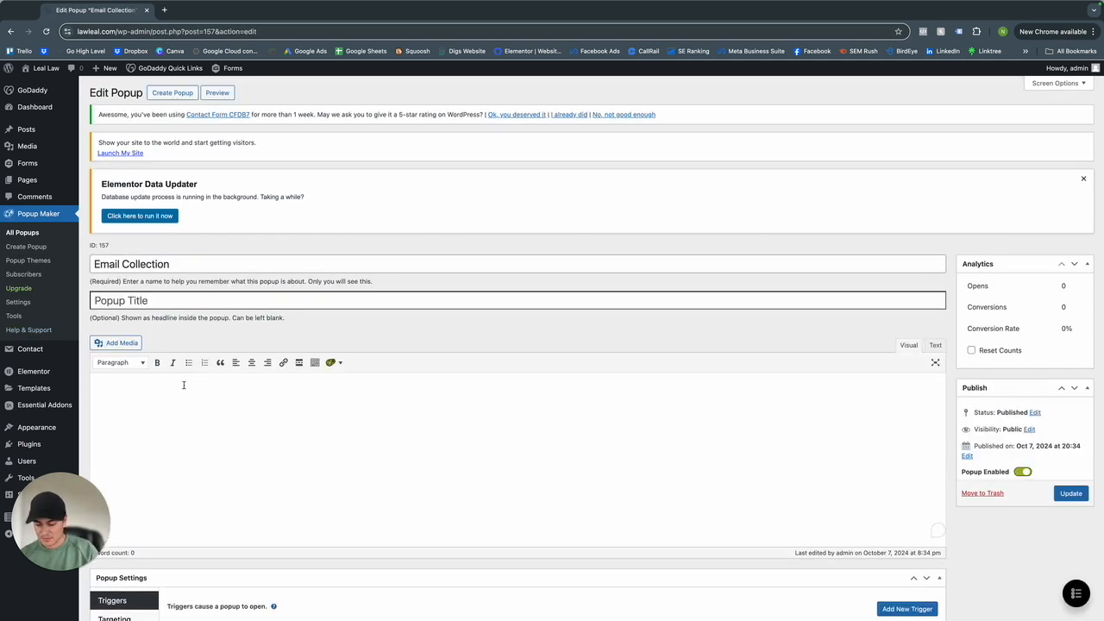
pyautogui.click(184, 385)
pyautogui.press('super+v')
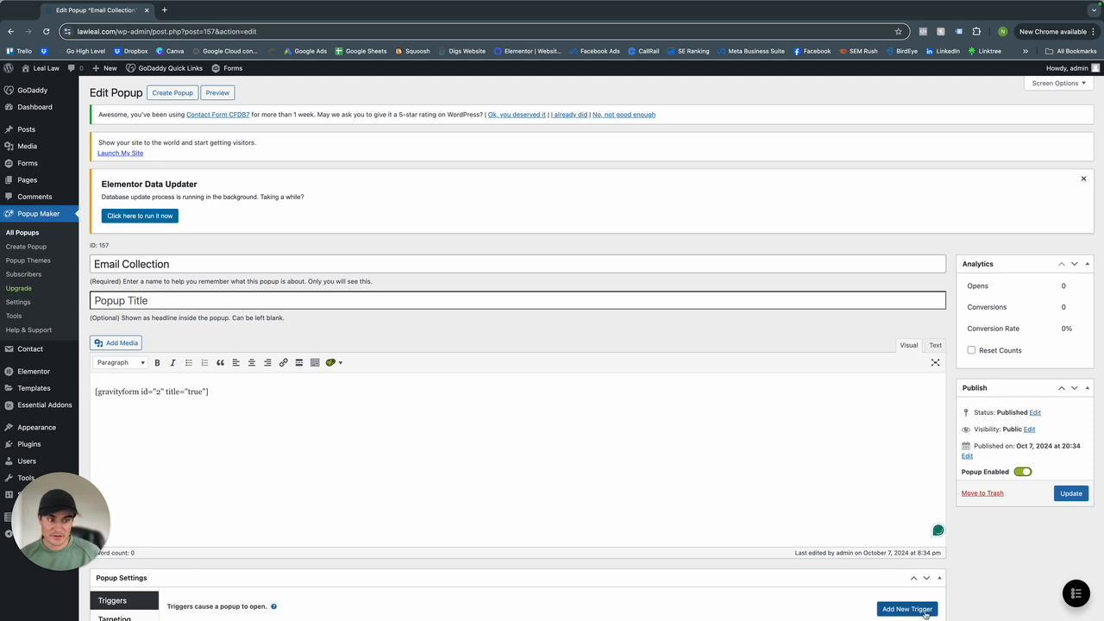
pyautogui.click(1066, 492)
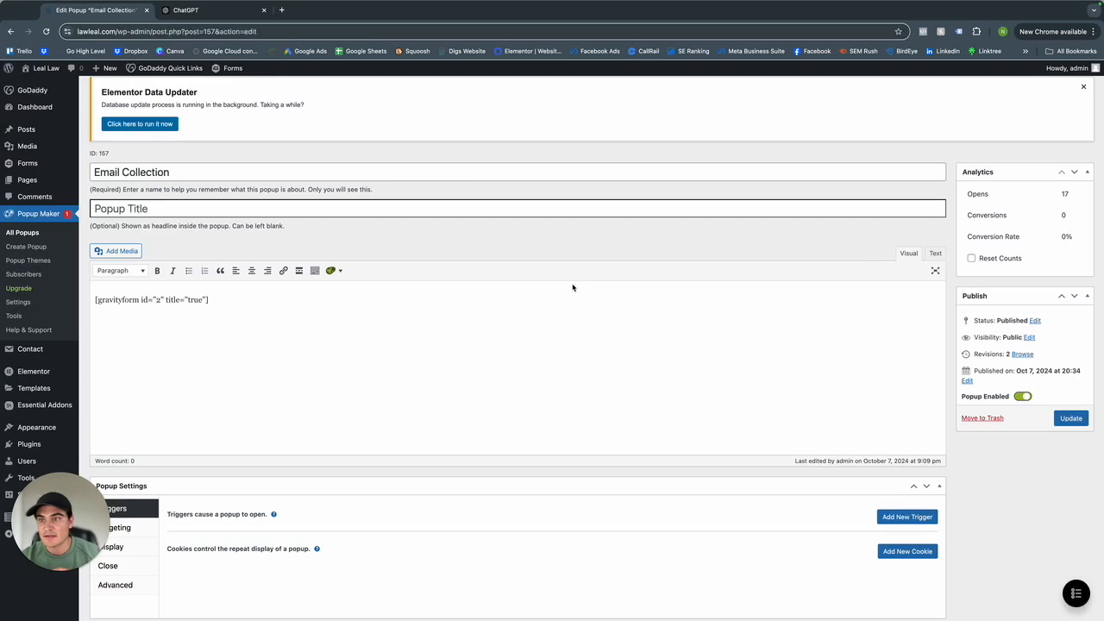
pyautogui.moveTo(225, 300); pyautogui.dragTo(96, 300)
pyautogui.click(213, 320)
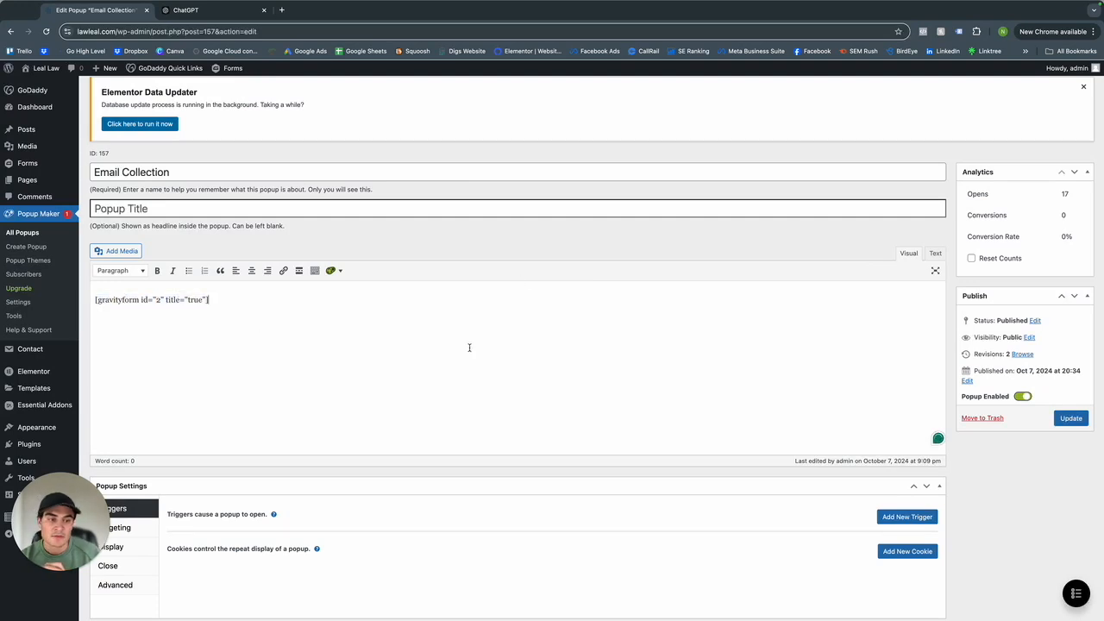
# Step: Add a Time Delay / Auto Open trigger to the popup with a cookie that stops repeat display On Popup Close
pyautogui.scroll(-2, 471, 348)
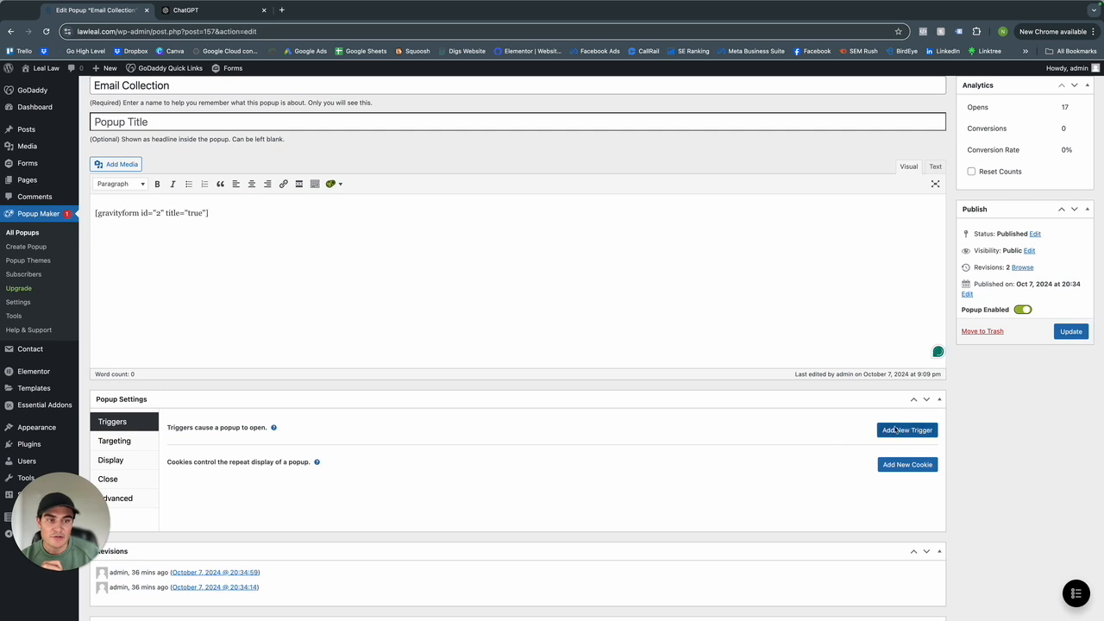
pyautogui.click(894, 430)
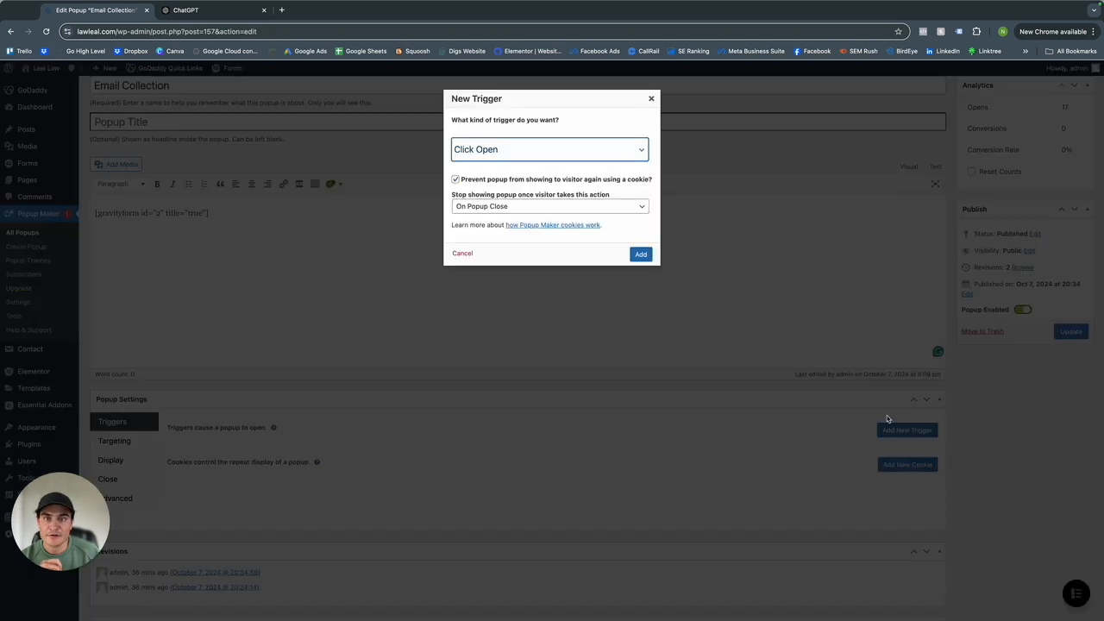
pyautogui.click(498, 149)
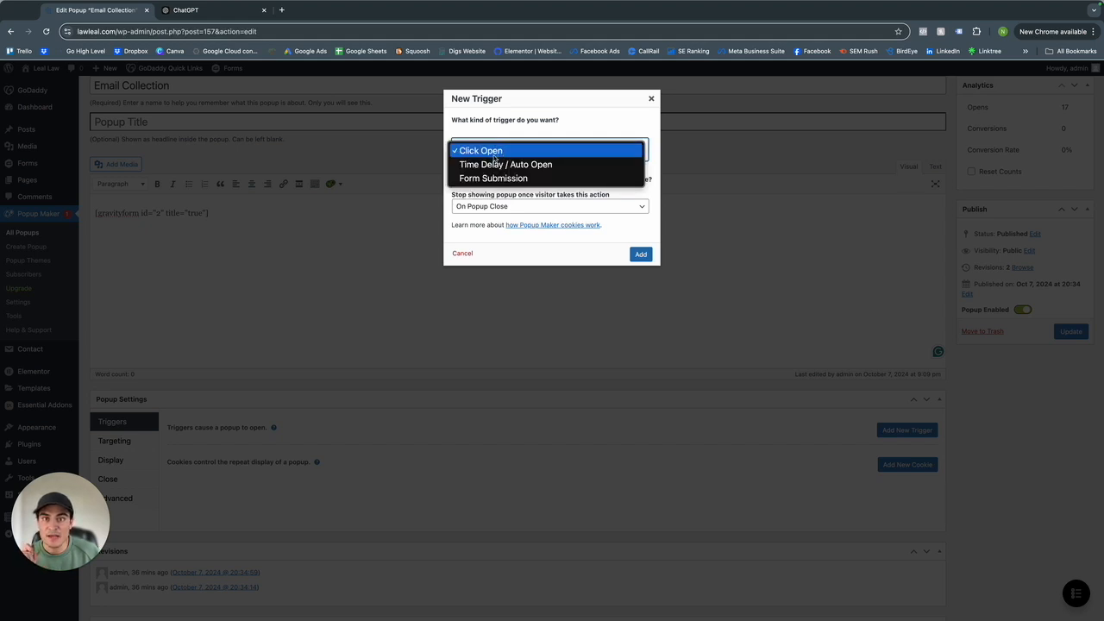
pyautogui.click(495, 164)
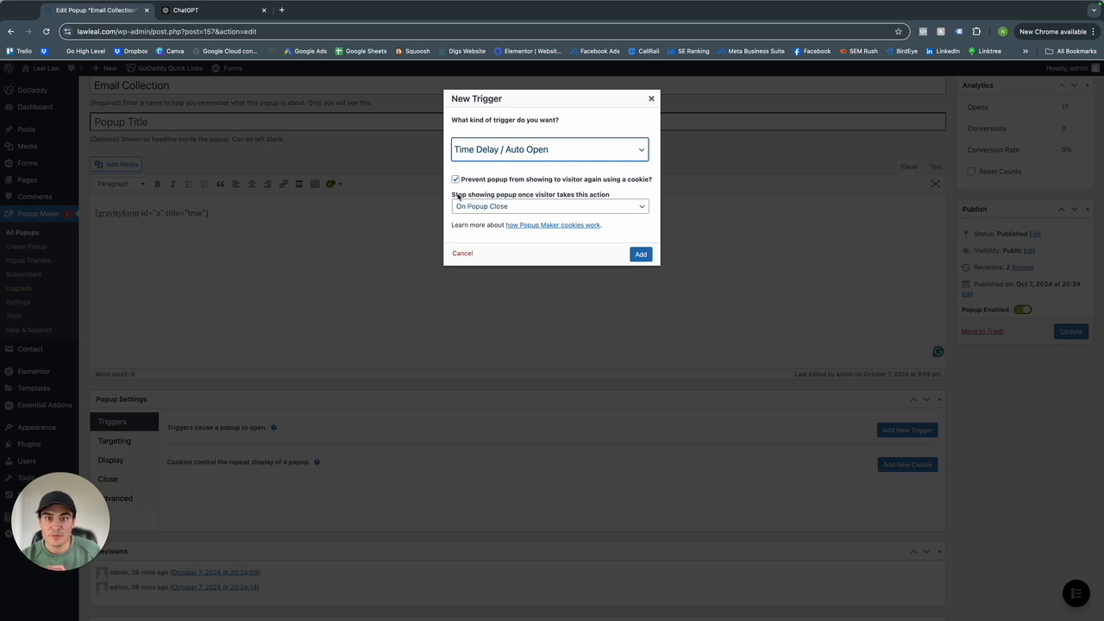
pyautogui.click(643, 254)
# Step: Set the trigger's delay to 1500 ms with the pum-157 cookie, add it and update the popup
pyautogui.moveTo(487, 133)
pyautogui.mouseDown()
pyautogui.moveTo(514, 134)
pyautogui.moveTo(491, 134)
pyautogui.mouseUp()
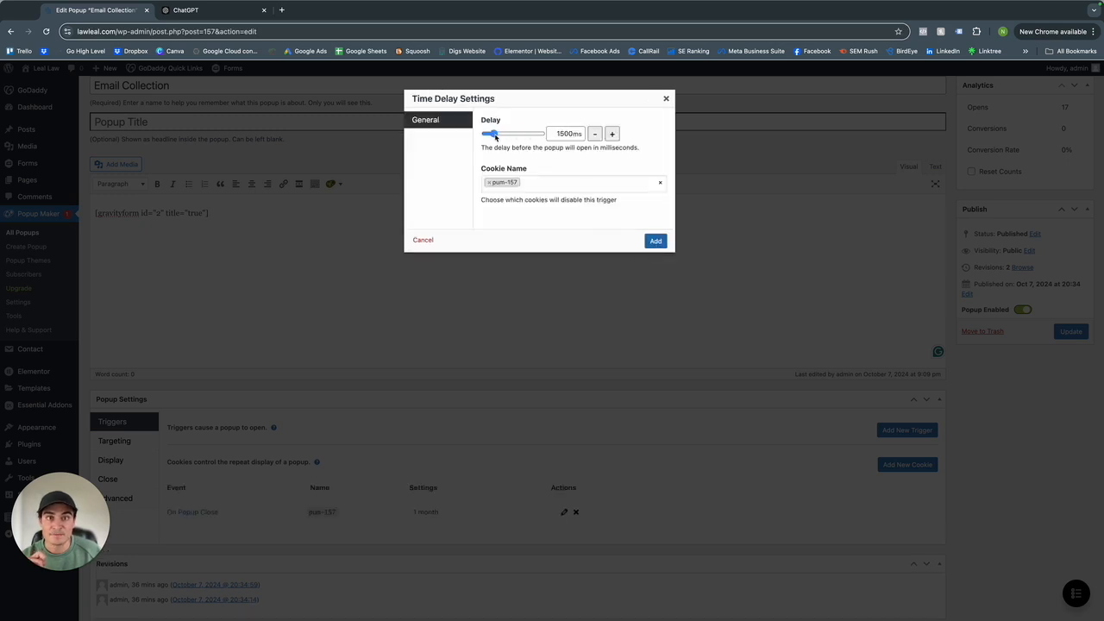
pyautogui.click(537, 182)
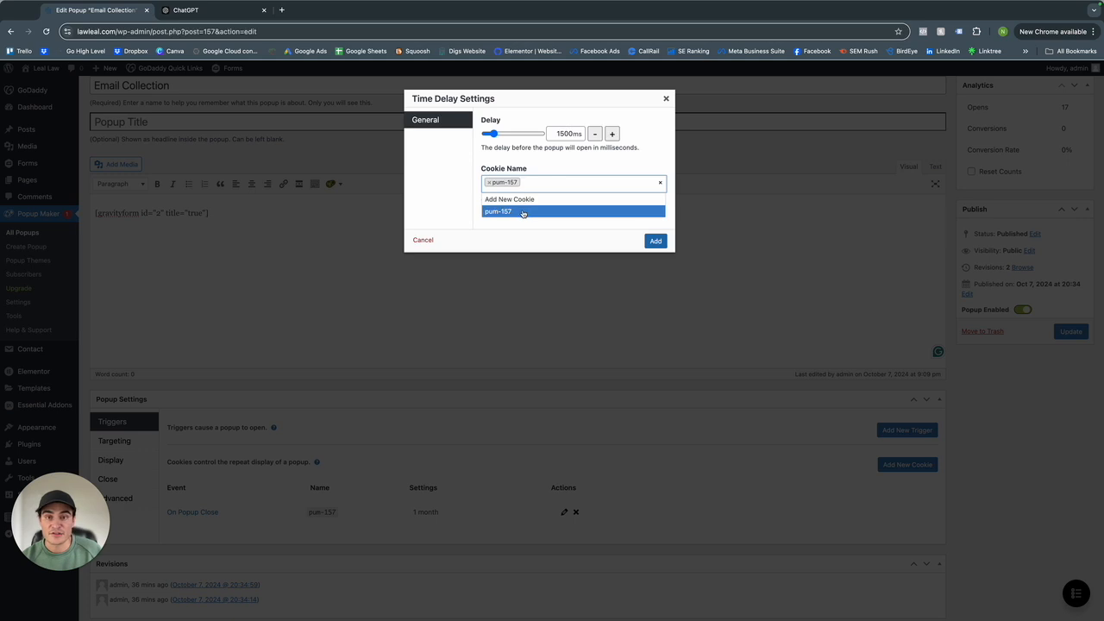
pyautogui.click(620, 245)
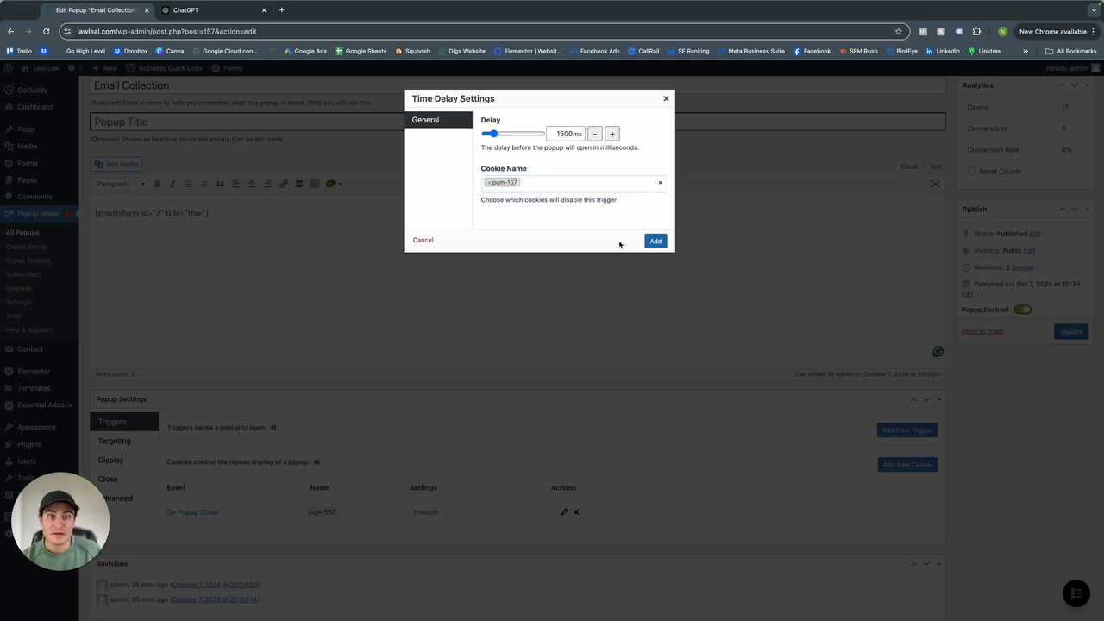
pyautogui.click(655, 240)
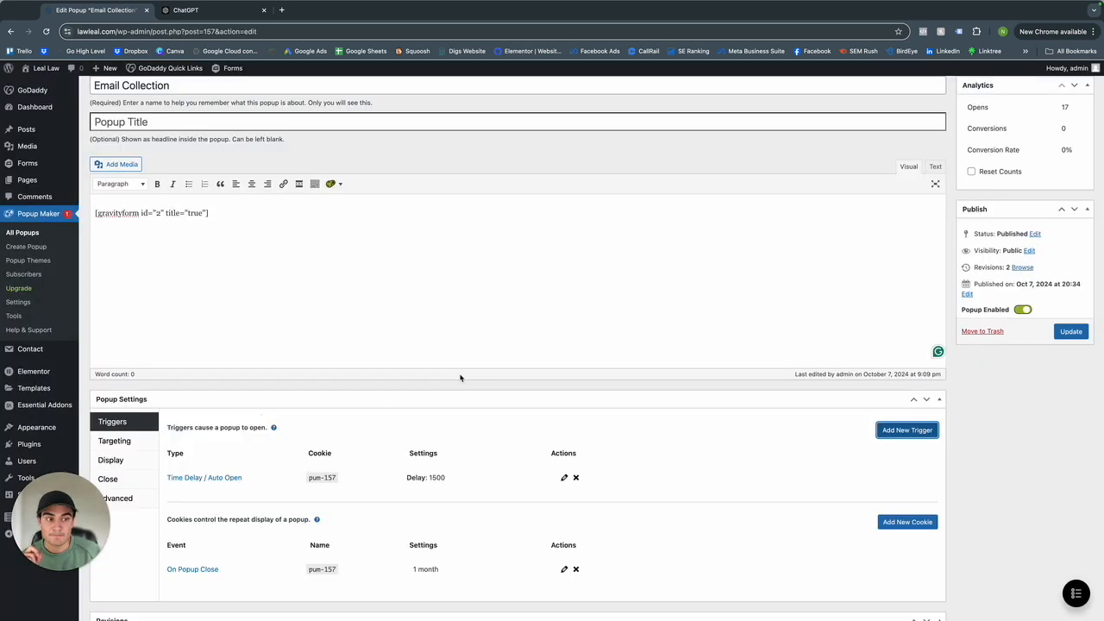
pyautogui.click(1070, 333)
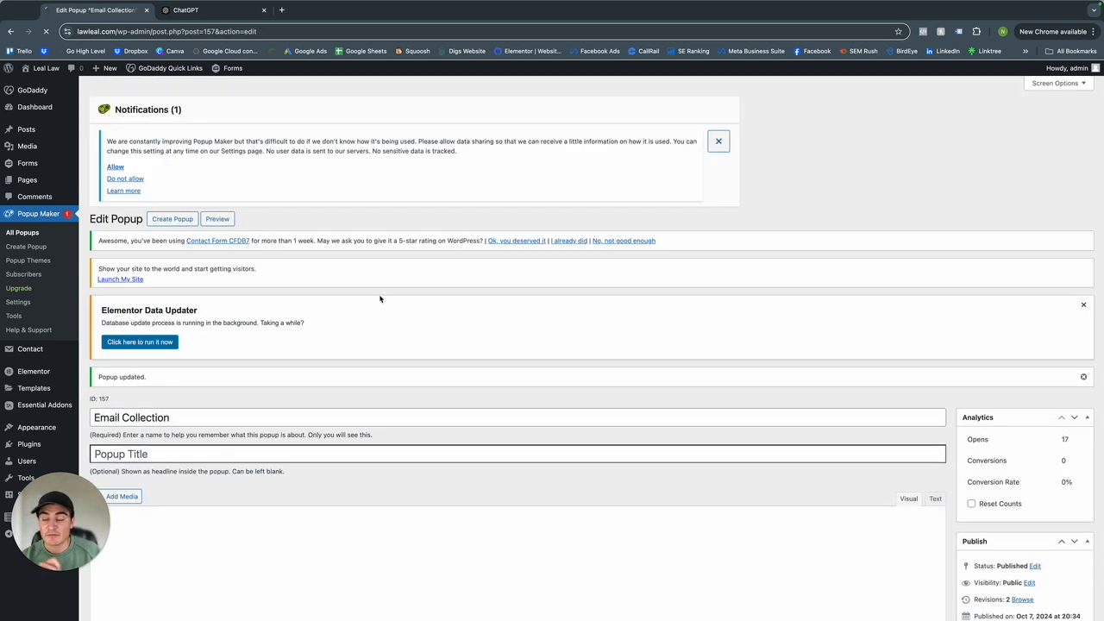
# Step: Edit the Default Theme in Popup Themes, giving its title the Georgia font, 27 px font size and 34 px line height
pyautogui.click(31, 261)
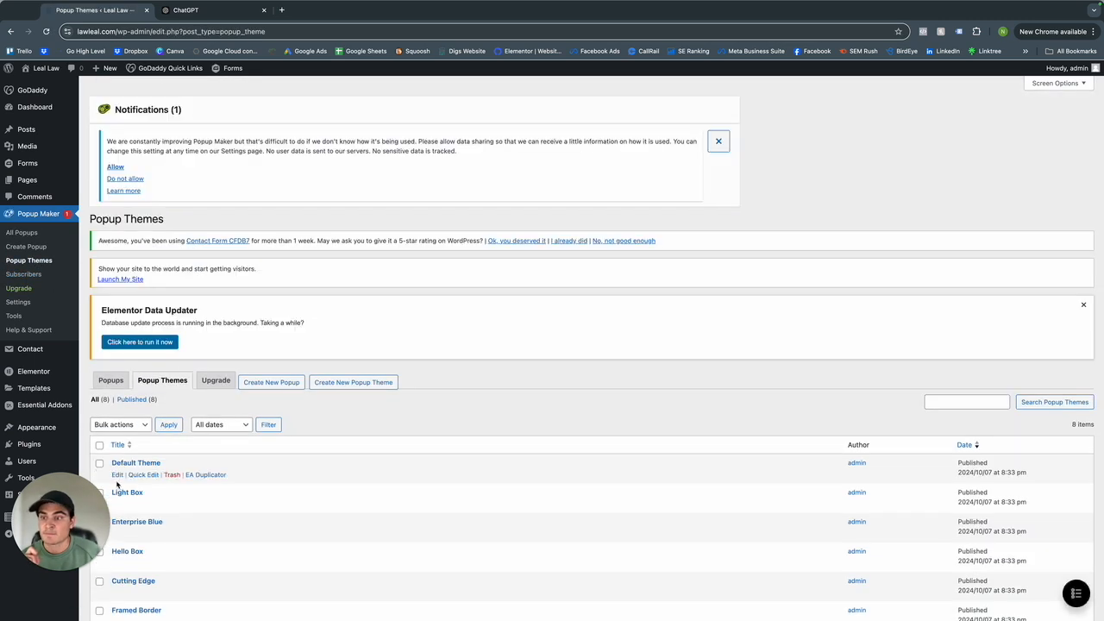
pyautogui.scroll(-2, 134, 470)
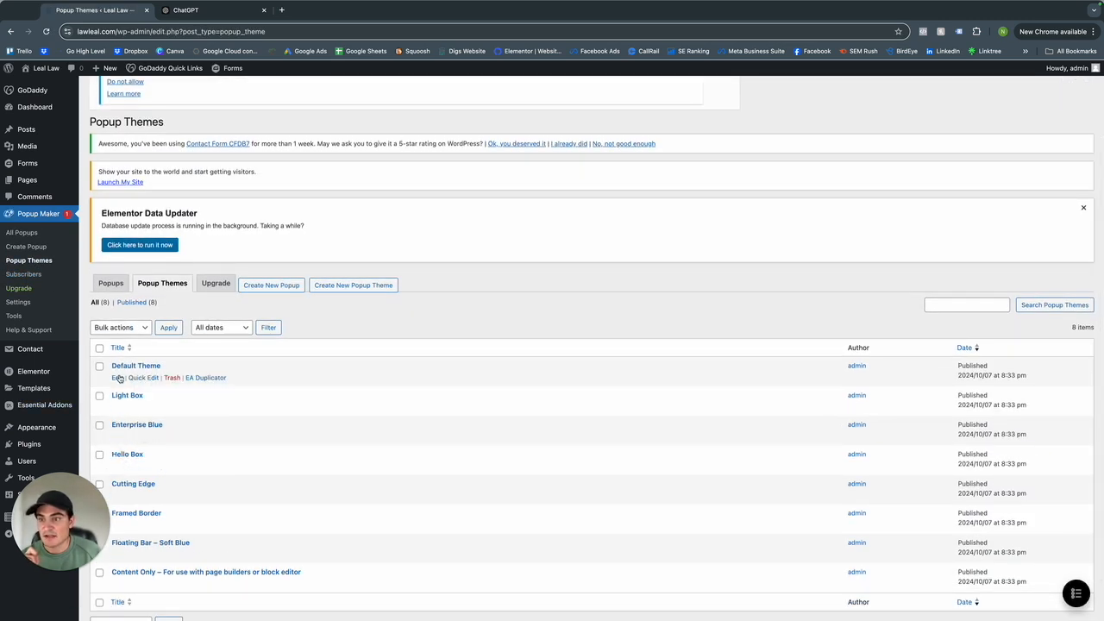
pyautogui.click(117, 378)
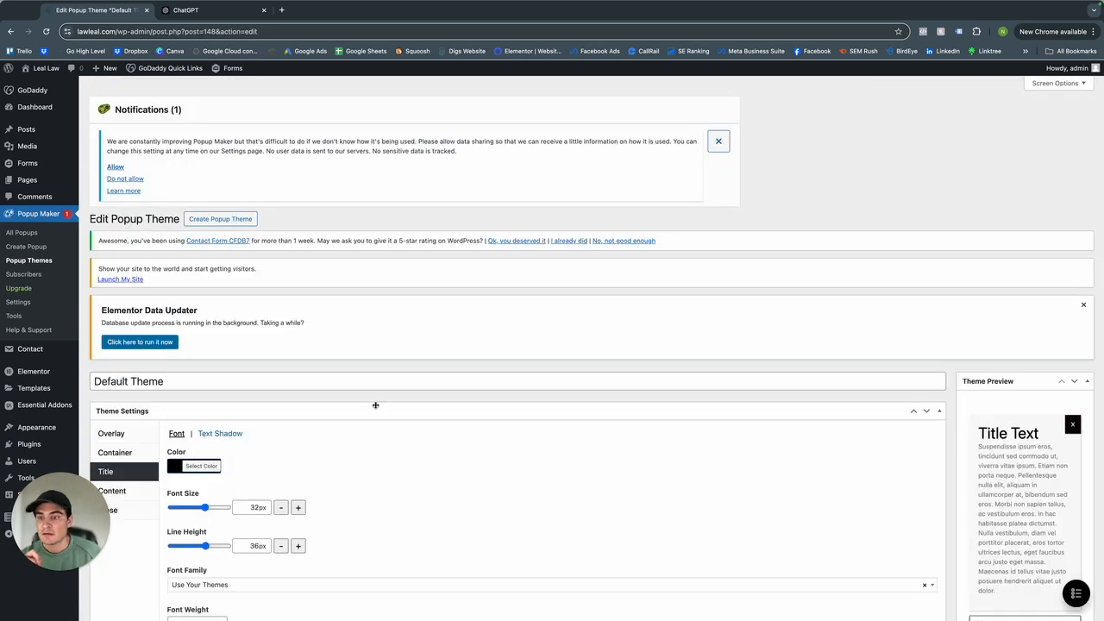
pyautogui.scroll(-3, 375, 408)
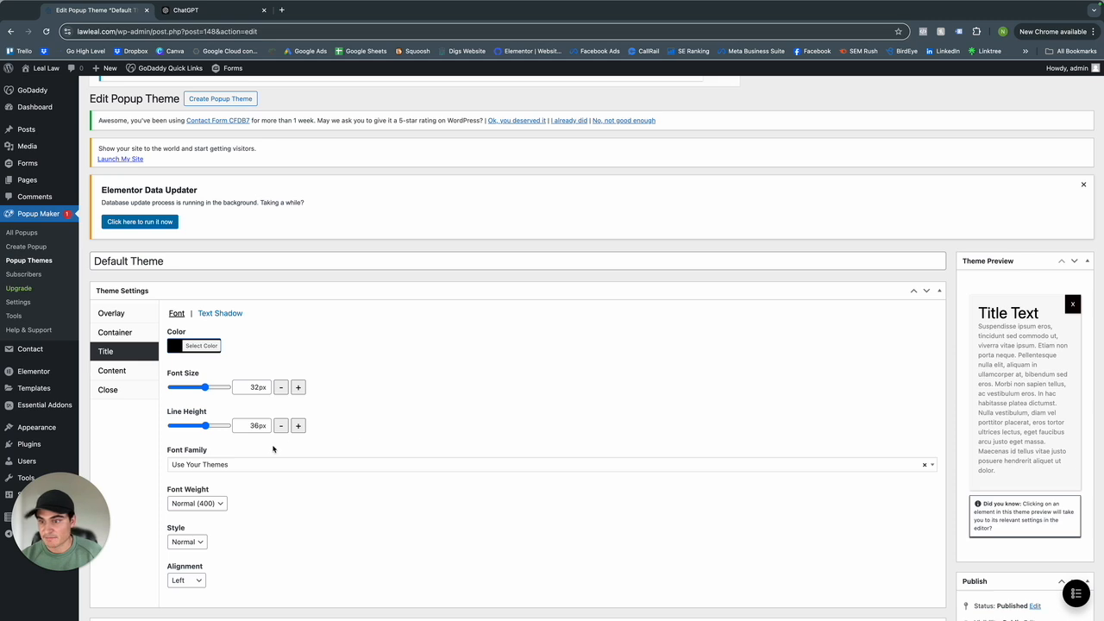
pyautogui.scroll(-1, 273, 448)
pyautogui.click(229, 442)
pyautogui.click(201, 515)
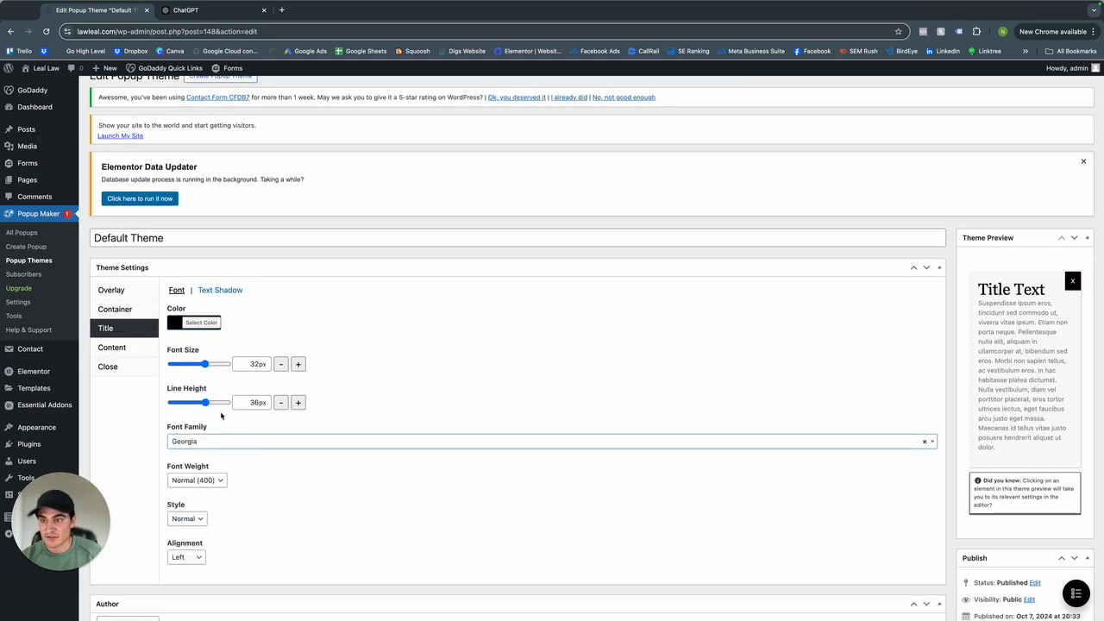
pyautogui.moveTo(204, 364); pyautogui.dragTo(197, 364)
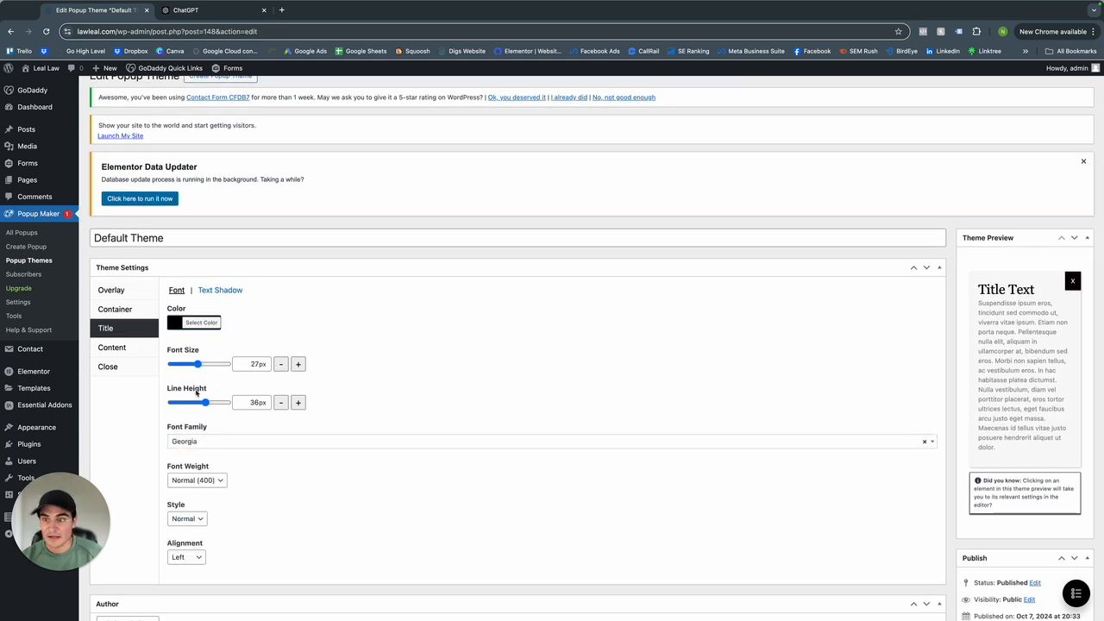
pyautogui.moveTo(205, 403); pyautogui.dragTo(203, 403)
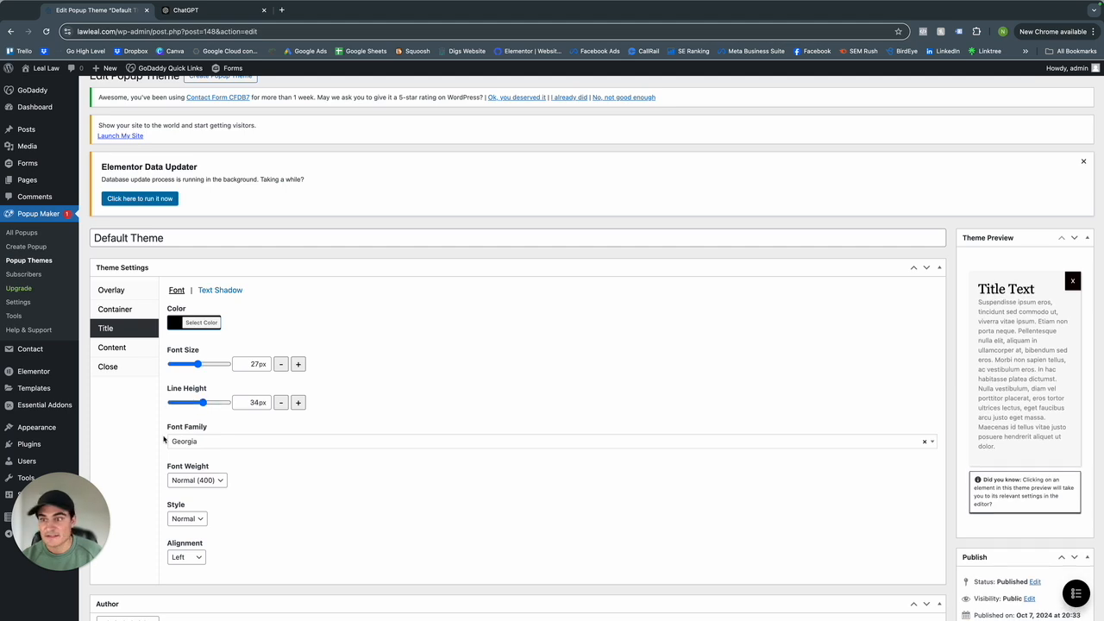
# Step: Try a different close button text in the theme's general close settings and restore it to X
pyautogui.click(105, 362)
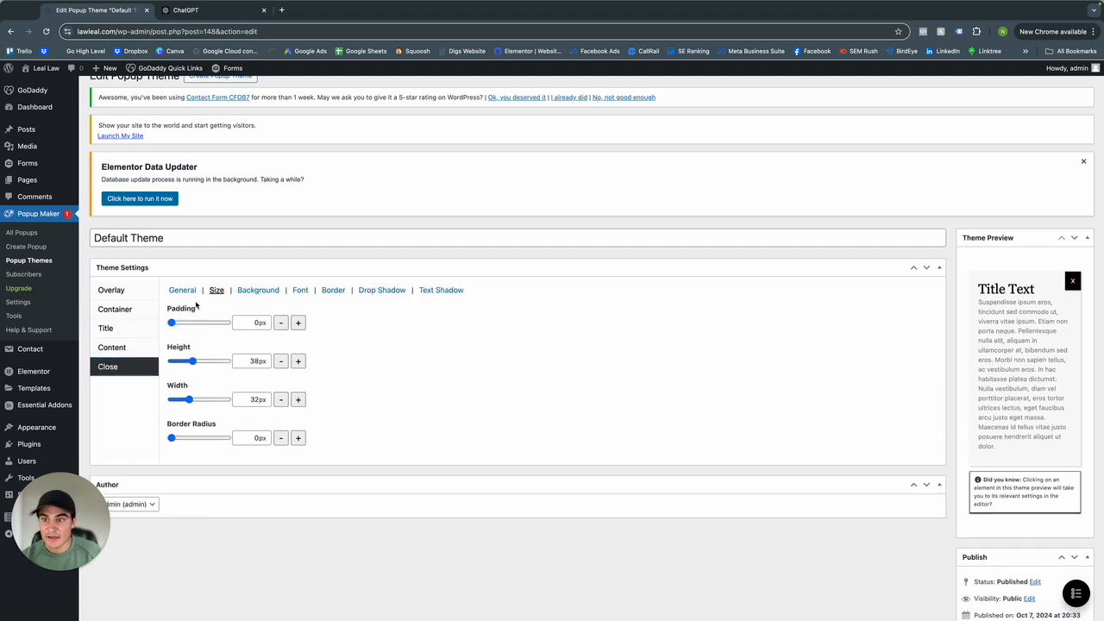
pyautogui.click(183, 290)
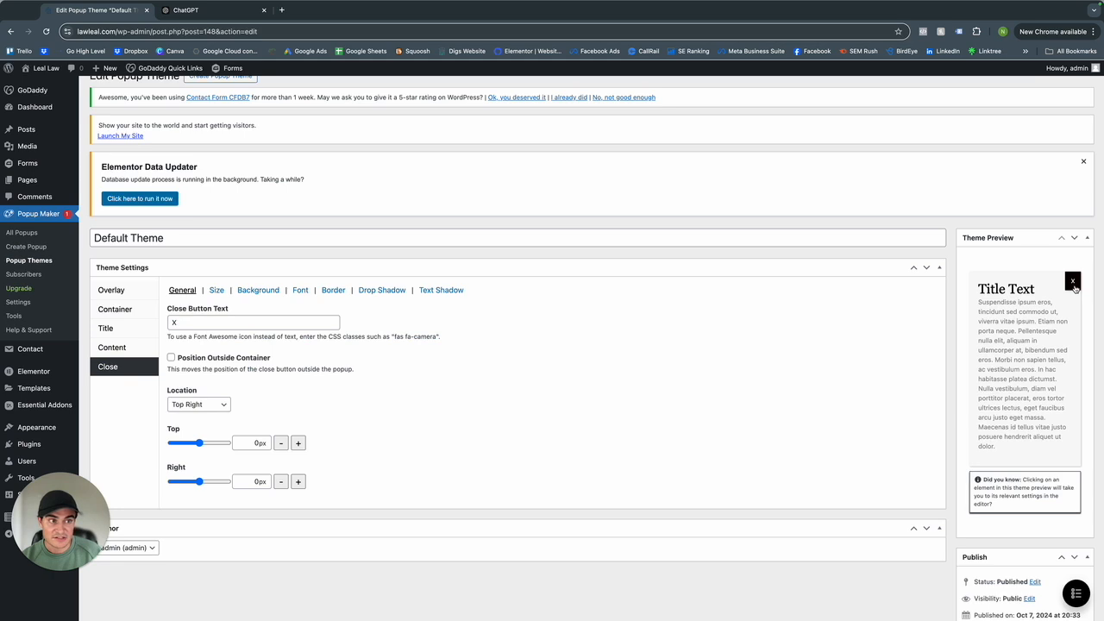
pyautogui.click(273, 321)
pyautogui.press('BackSpace')
pyautogui.write('Close')
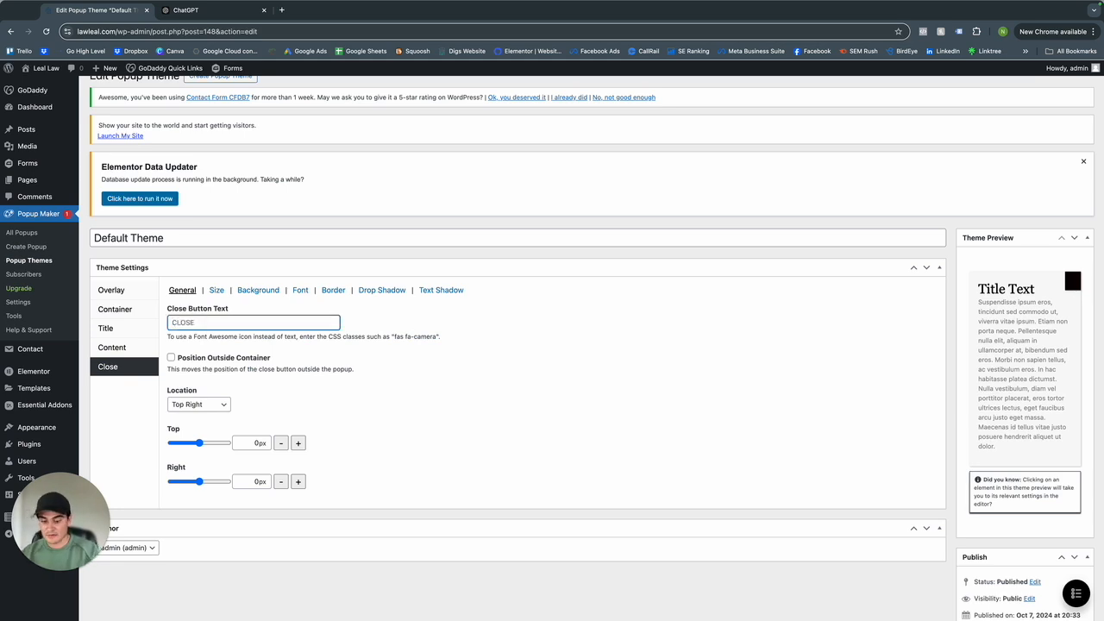
pyautogui.press('BackSpace')
pyautogui.press('BackSpace')
pyautogui.press('BackSpace')
pyautogui.press('BackSpace')
pyautogui.press('BackSpace')
pyautogui.write('CLOSE')
pyautogui.press('BackSpace')
pyautogui.press('BackSpace')
pyautogui.press('BackSpace')
pyautogui.press('BackSpace')
pyautogui.press('BackSpace')
pyautogui.write('X')
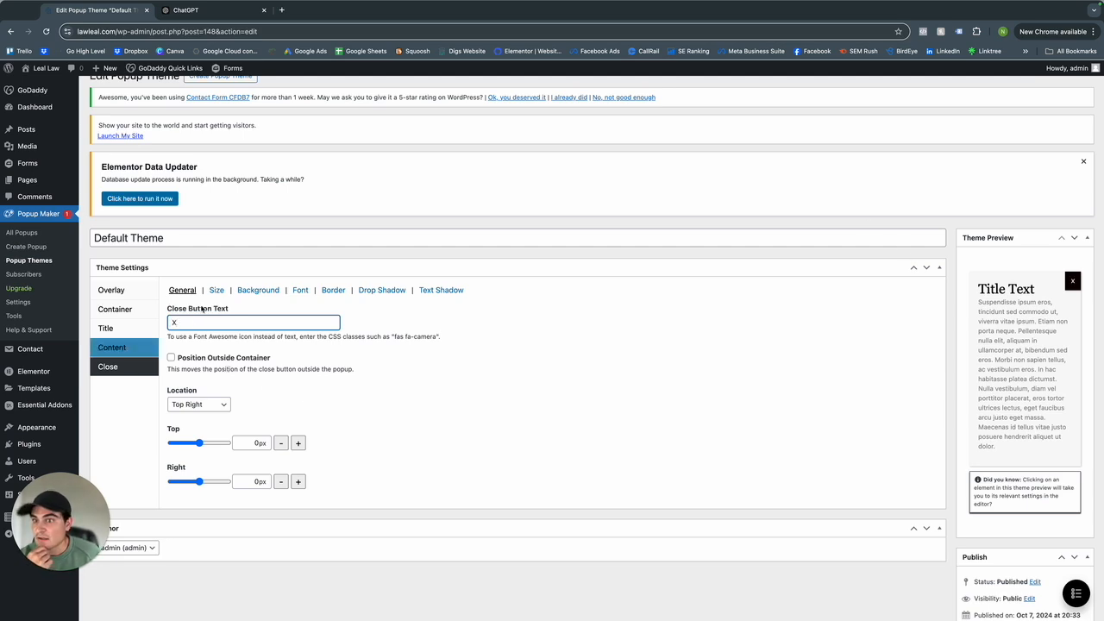
# Step: Give the theme's container a Double border and update the theme
pyautogui.click(148, 316)
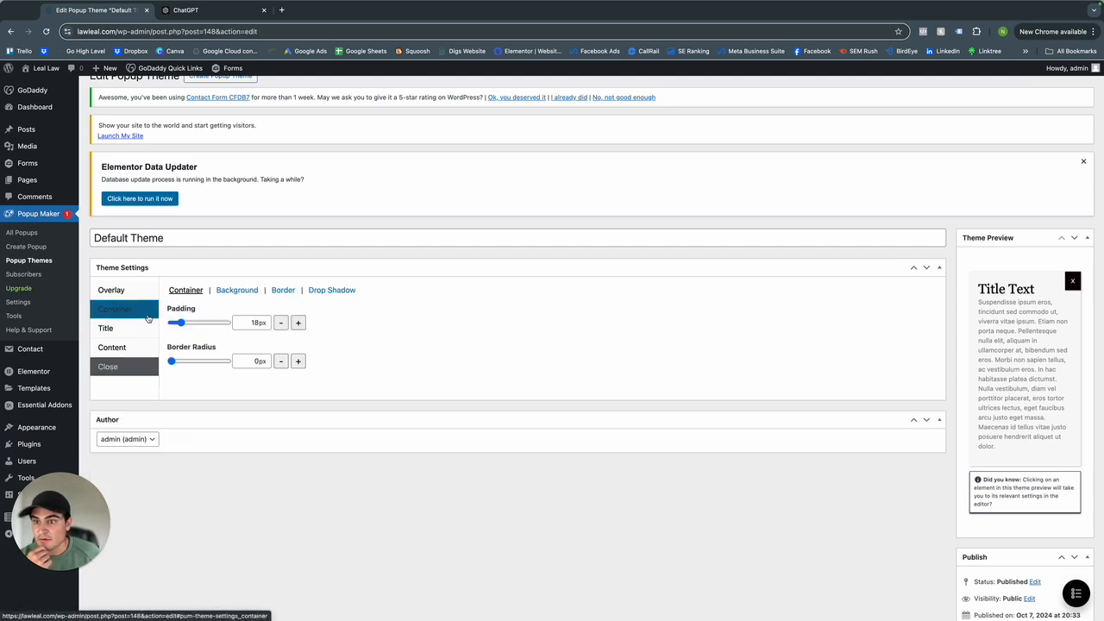
pyautogui.click(282, 291)
pyautogui.click(235, 330)
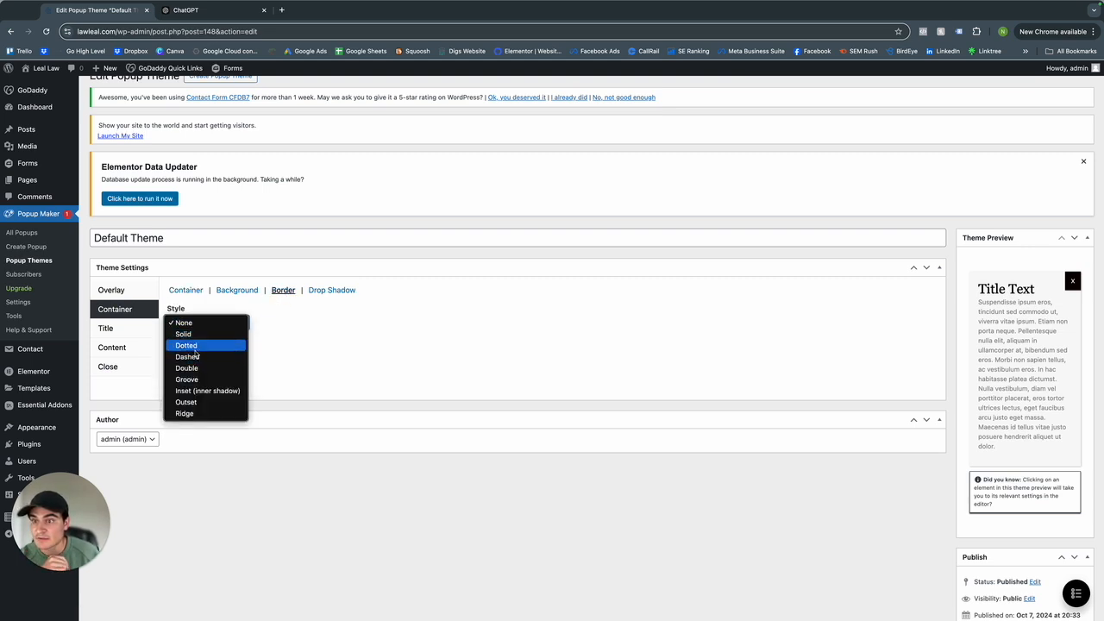
pyautogui.click(361, 368)
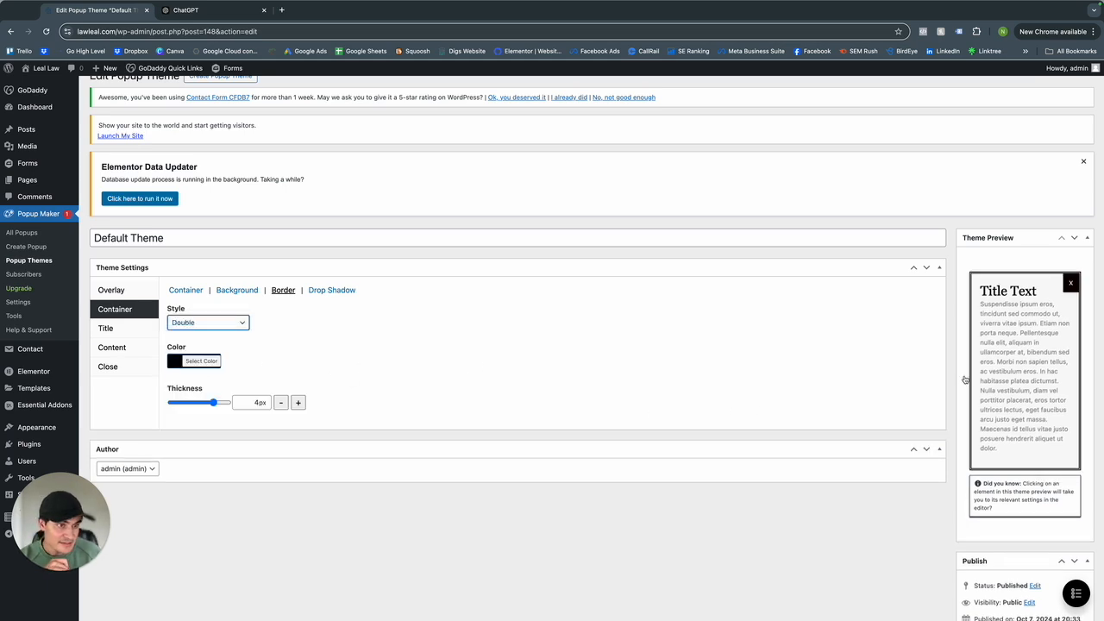
pyautogui.scroll(-2, 983, 379)
pyautogui.scroll(3, 415, 351)
pyautogui.scroll(-3, 414, 351)
pyautogui.click(1070, 566)
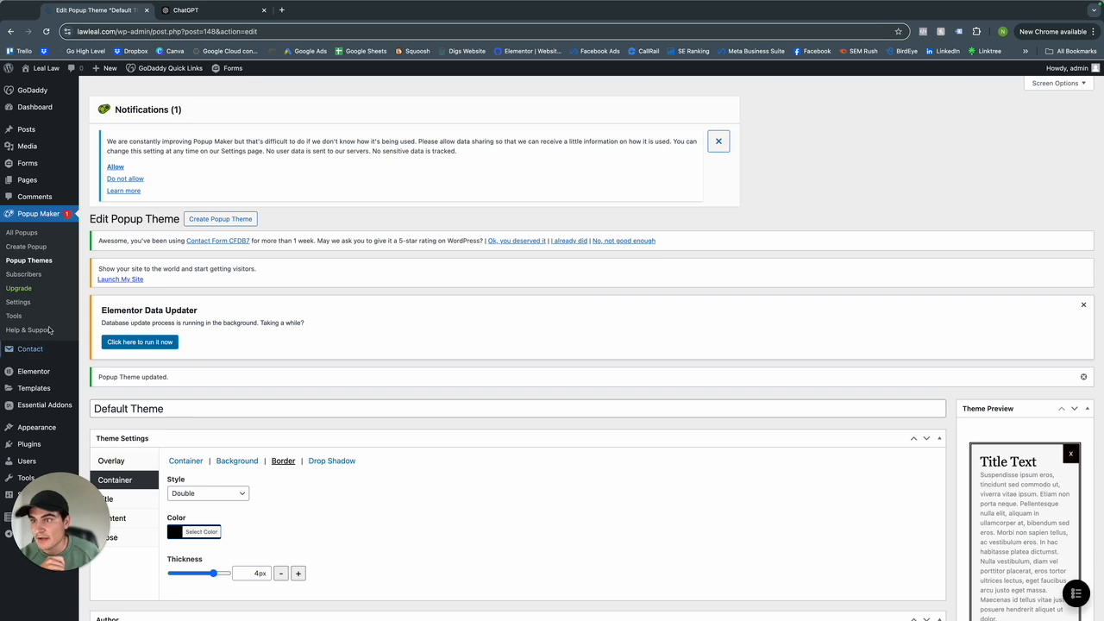
# Step: Open the Email Collection popup for editing and review its display presets and the popup theme under its appearance settings
pyautogui.click(33, 217)
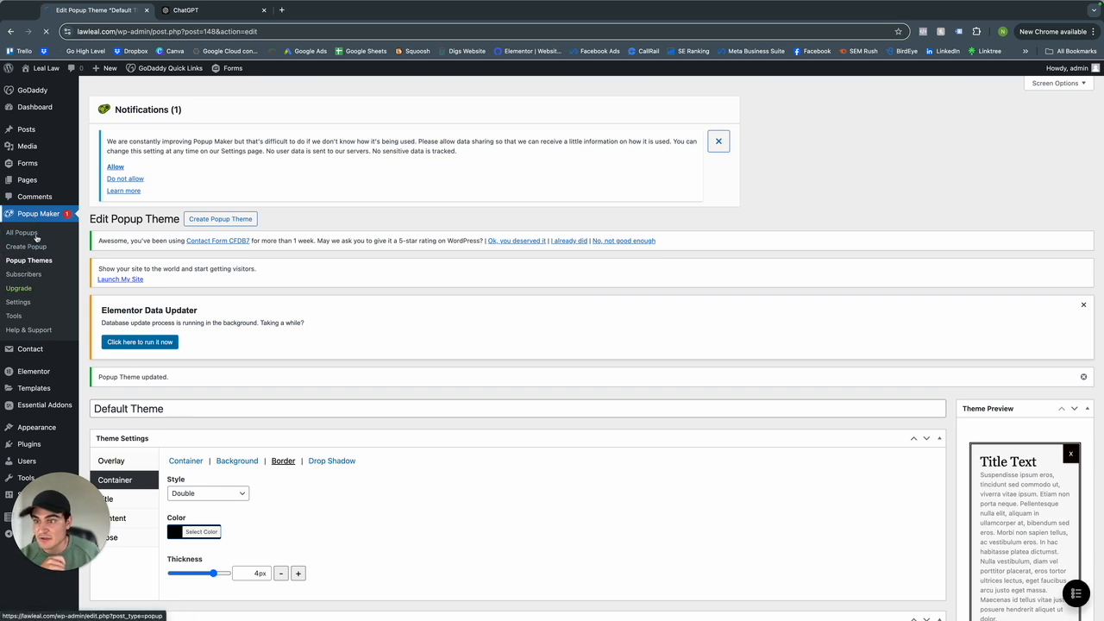
pyautogui.click(142, 475)
pyautogui.scroll(-2, 449, 431)
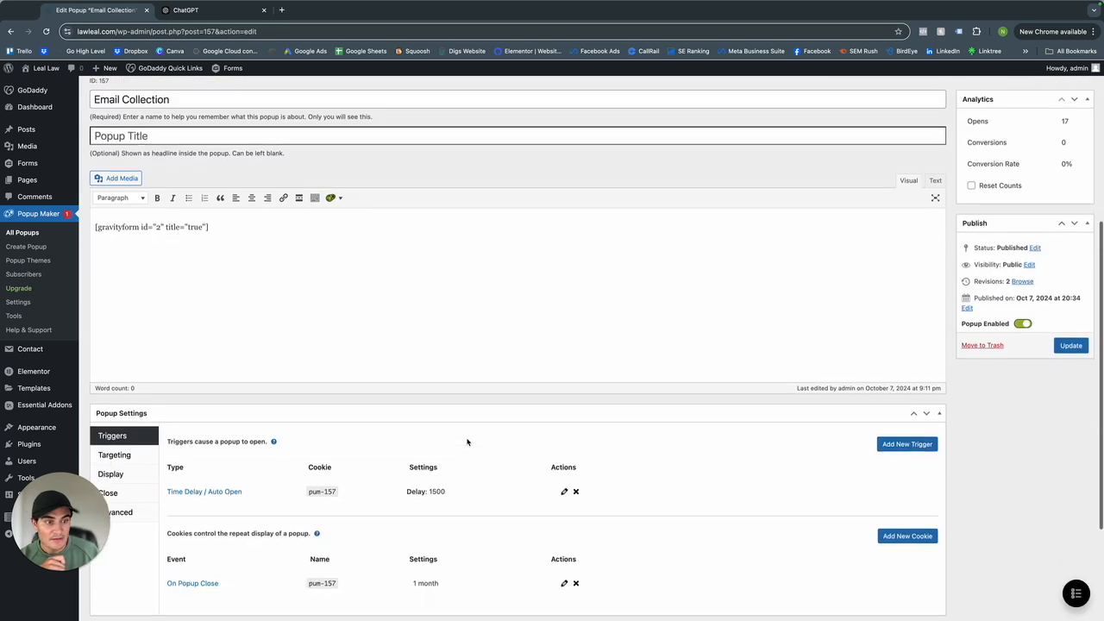
pyautogui.scroll(-4, 468, 442)
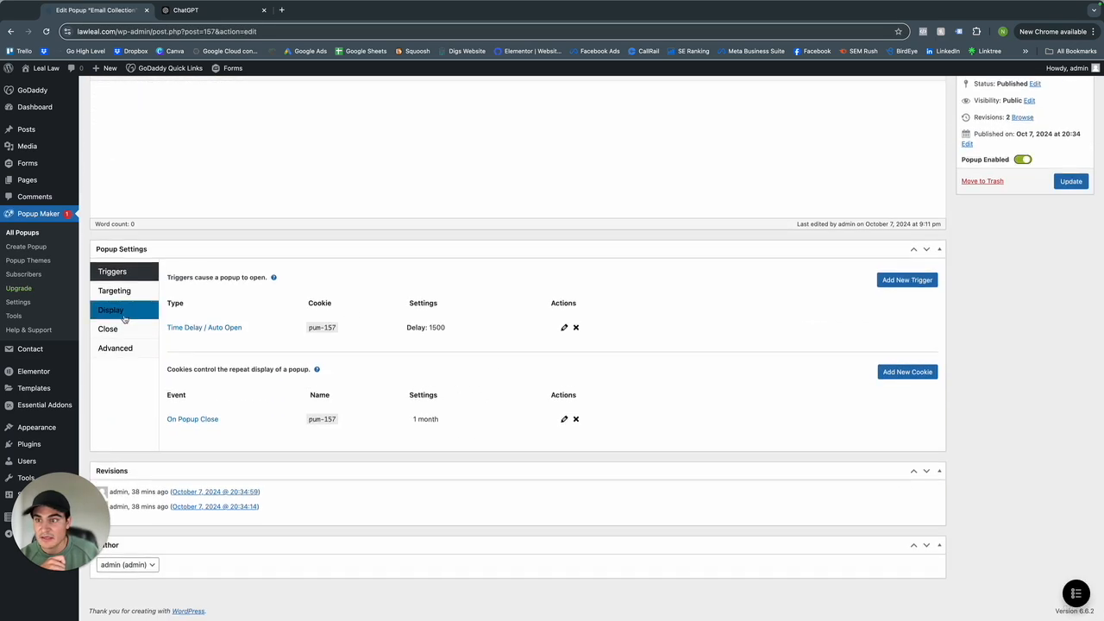
pyautogui.click(124, 318)
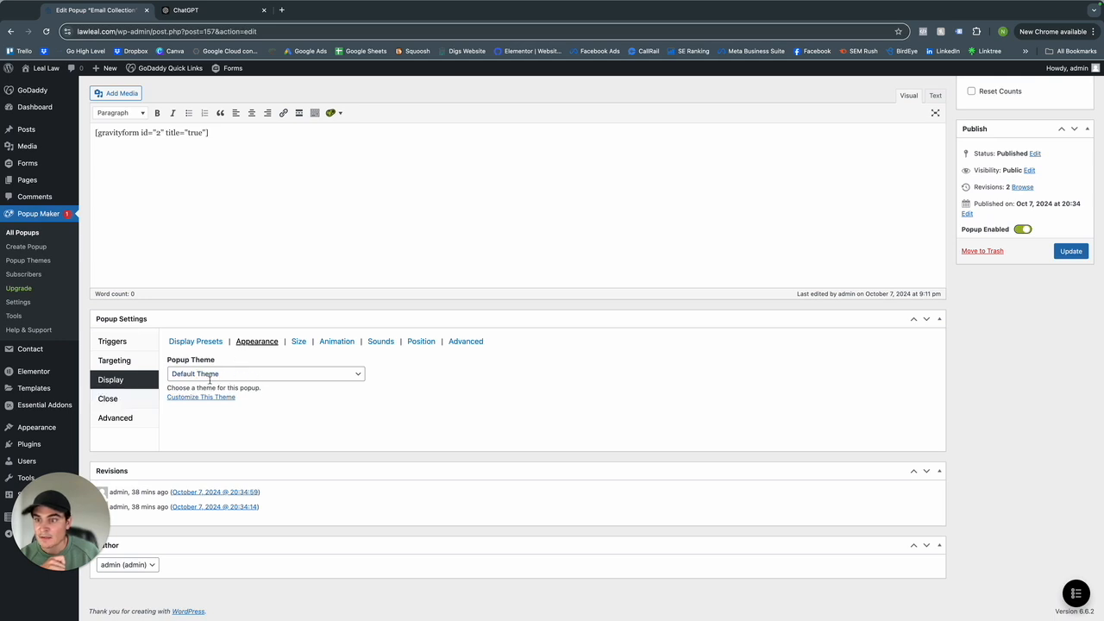
pyautogui.click(181, 341)
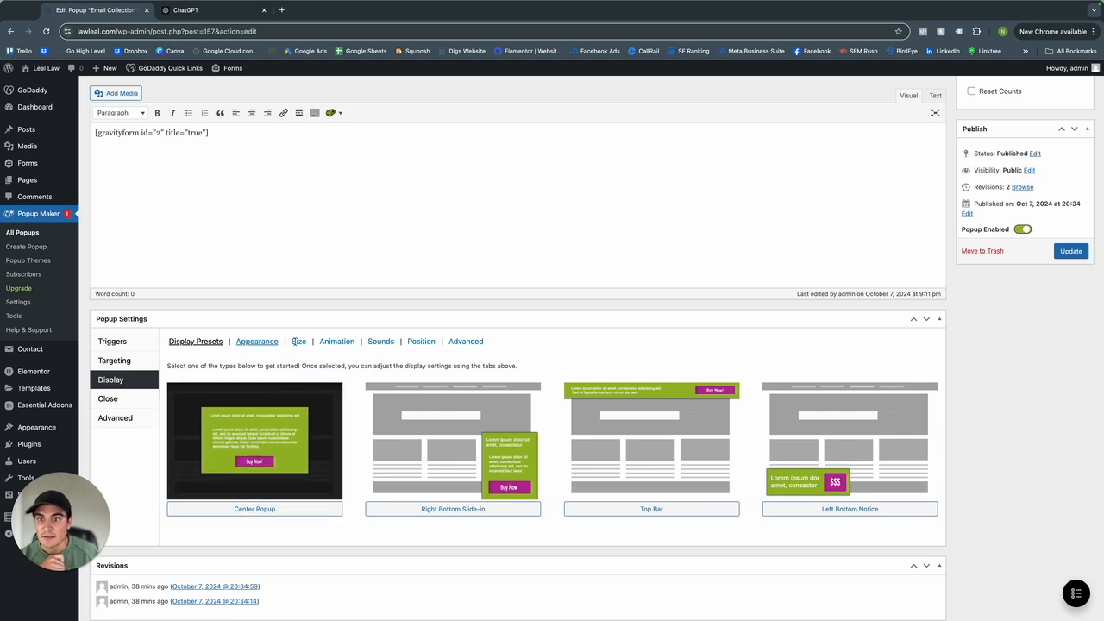
pyautogui.click(257, 342)
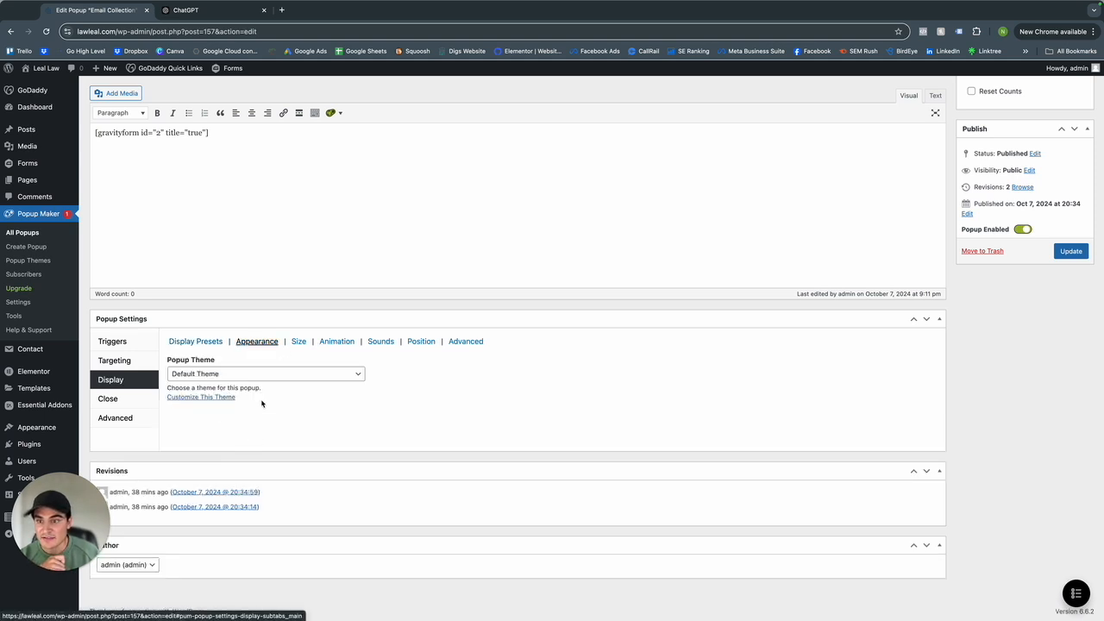
# Step: Visit the live Leal Law website to check the email collection popup
pyautogui.scroll(3, 245, 380)
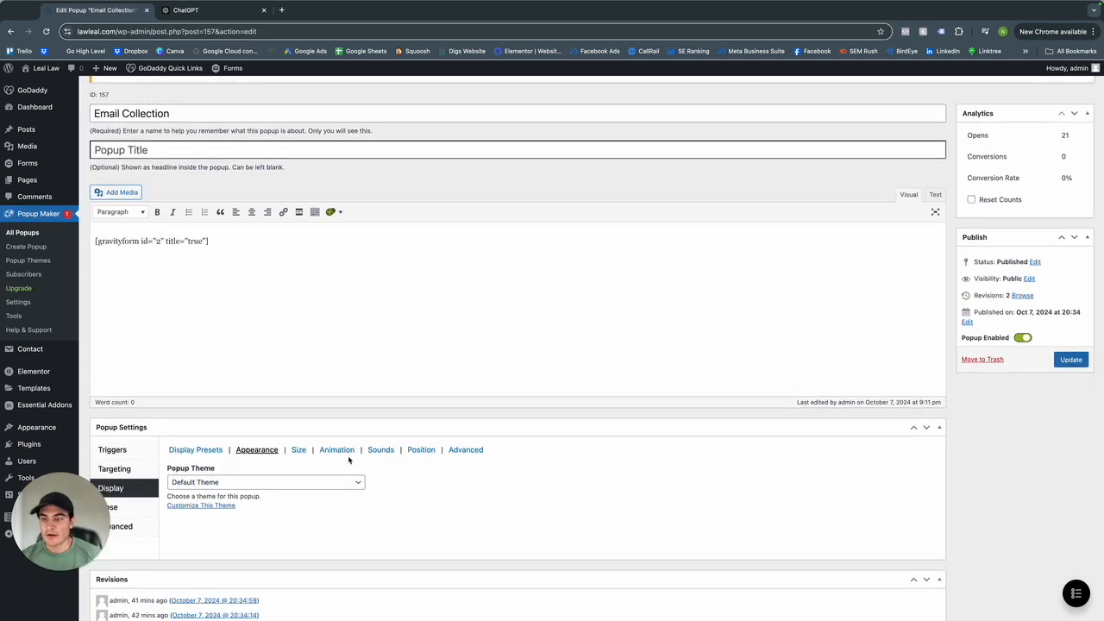
pyautogui.scroll(-1, 383, 448)
pyautogui.scroll(2, 293, 277)
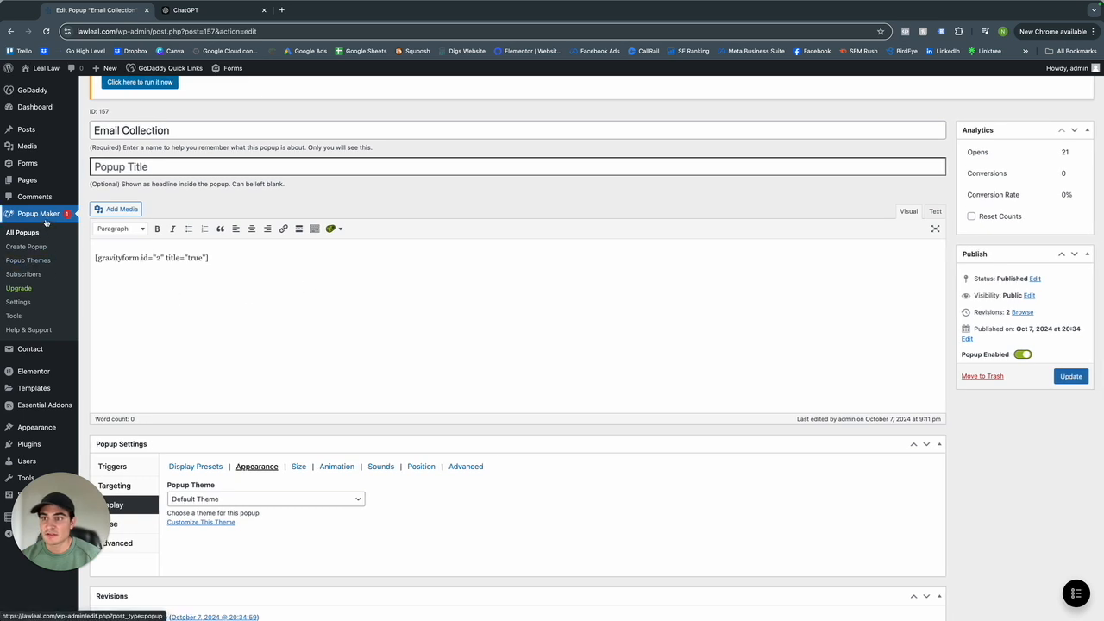
pyautogui.click(43, 71)
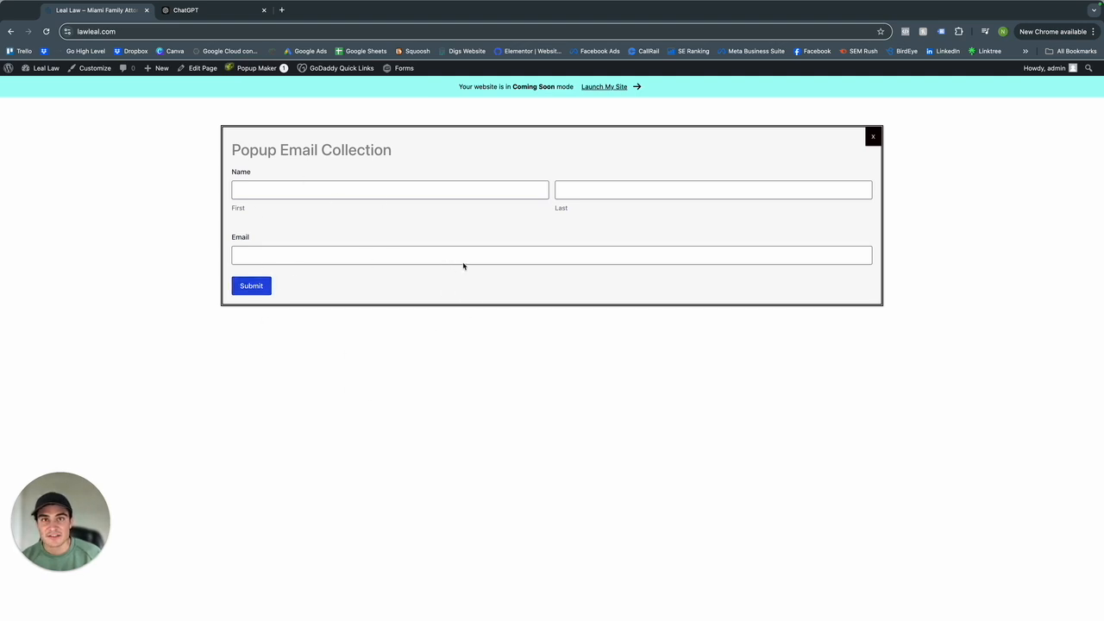
# Step: Switch to ChatGPT and ask how to remove the embedded Gravity Form's title from a WordPress Popup Maker popup and make its submit button black and full length
pyautogui.click(196, 12)
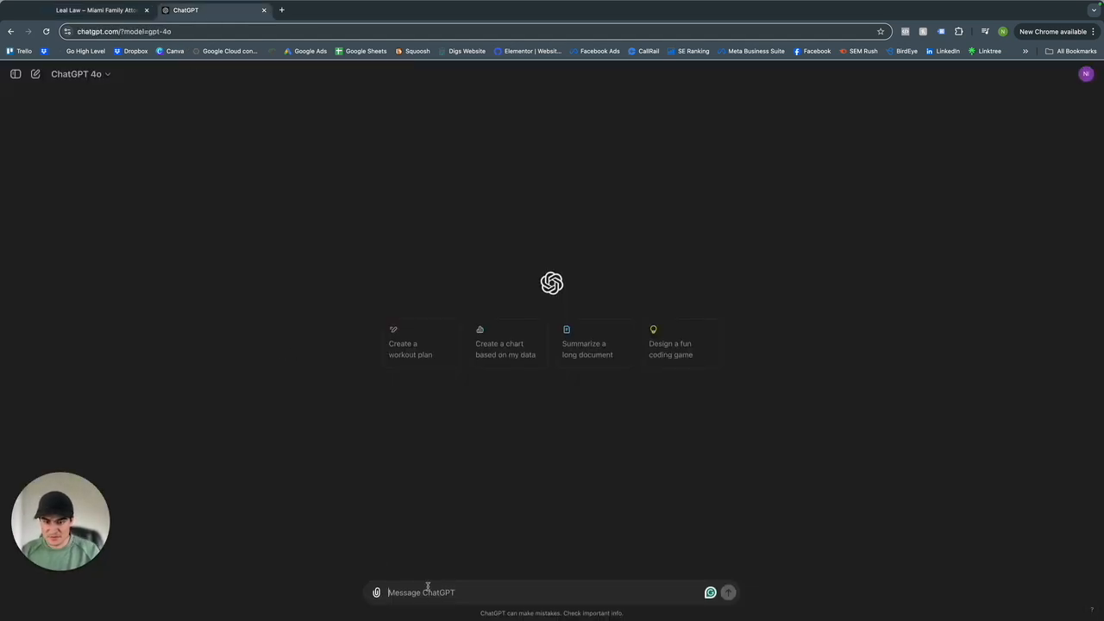
pyautogui.write('Hi Chat')
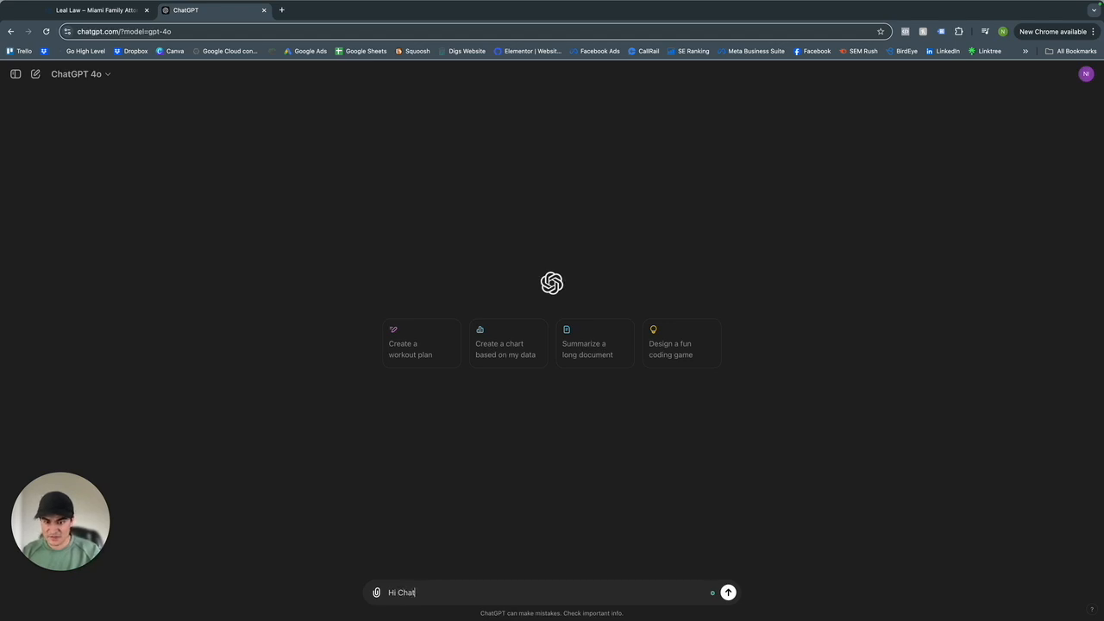
pyautogui.write('GPT, I am creating a opopup using ')
pyautogui.write('op')
pyautogui.press('BackSpace')
pyautogui.press('BackSpace')
pyautogui.write('popup make')
pyautogui.press('BackSpace')
pyautogui.press('BackSpace')
pyautogui.press('BackSpace')
pyautogui.press('BackSpace')
pyautogui.write('maker in ')
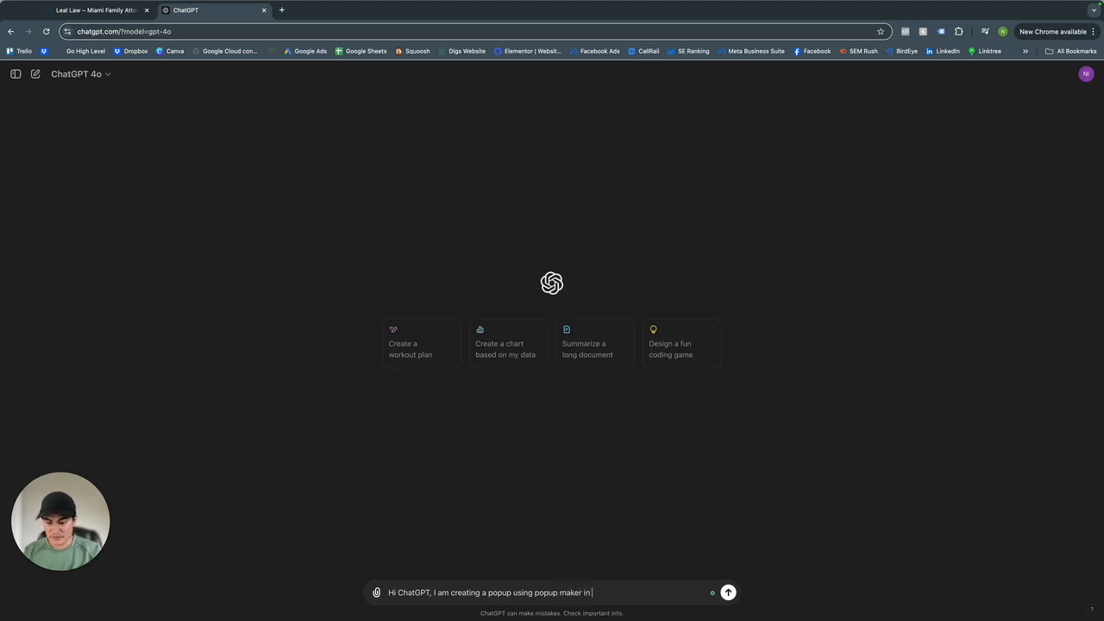
pyautogui.write('WordPress')
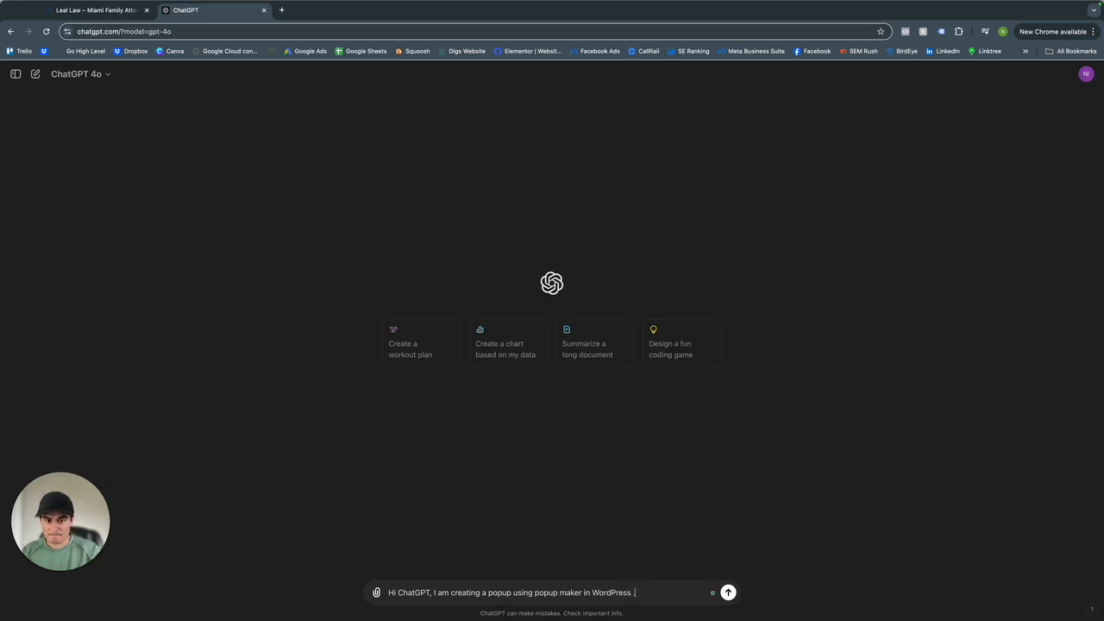
pyautogui.write('  I have embedded a grav')
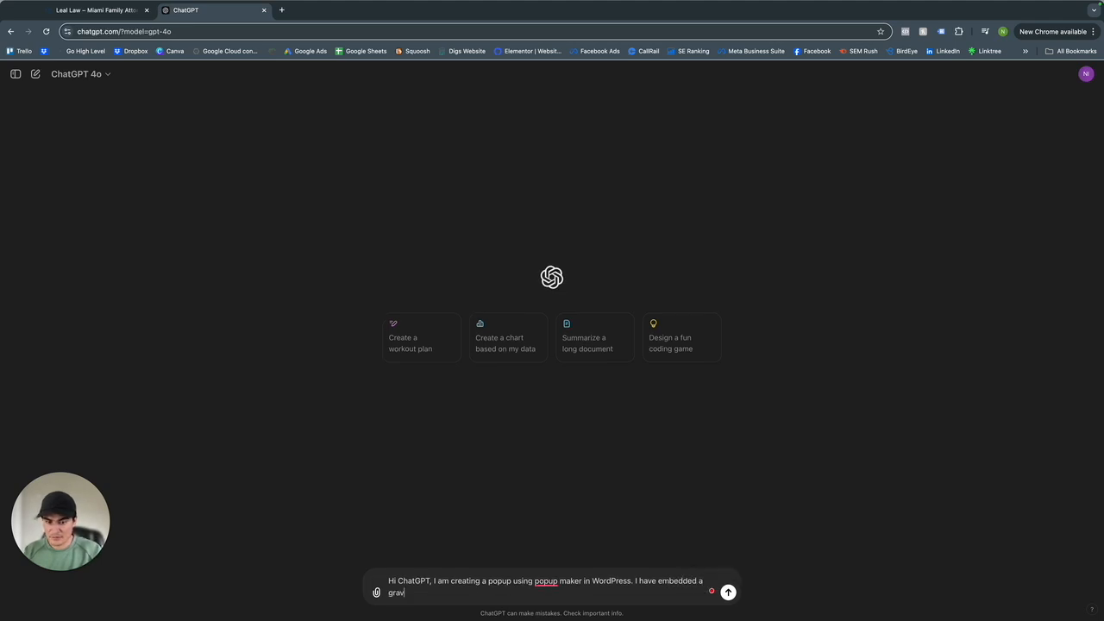
pyautogui.write('ity form into the ')
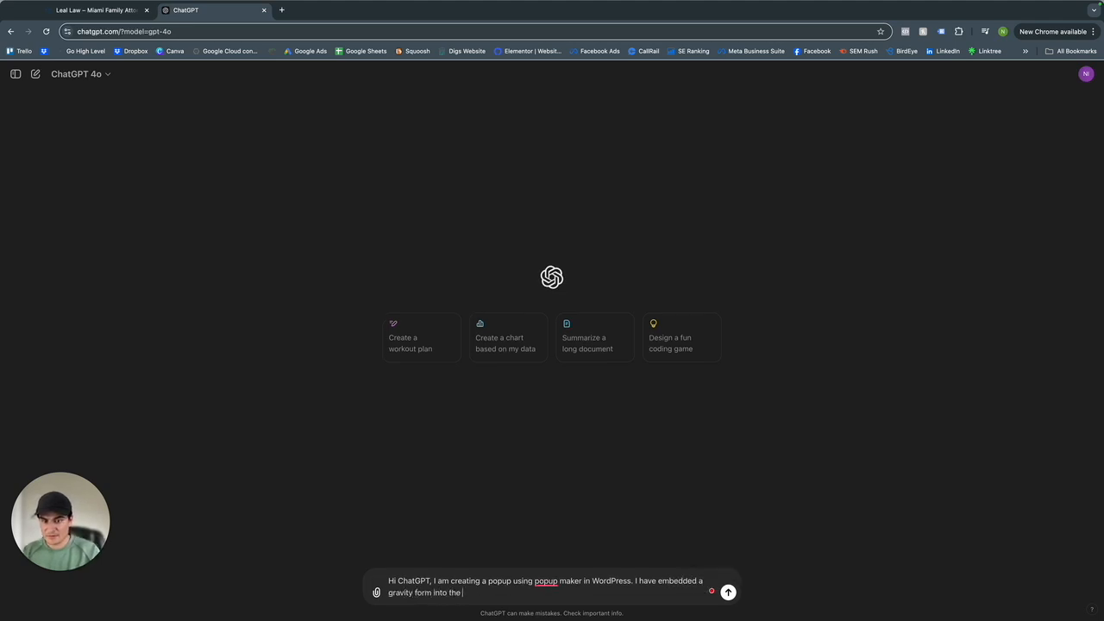
pyautogui.write('popup and want')
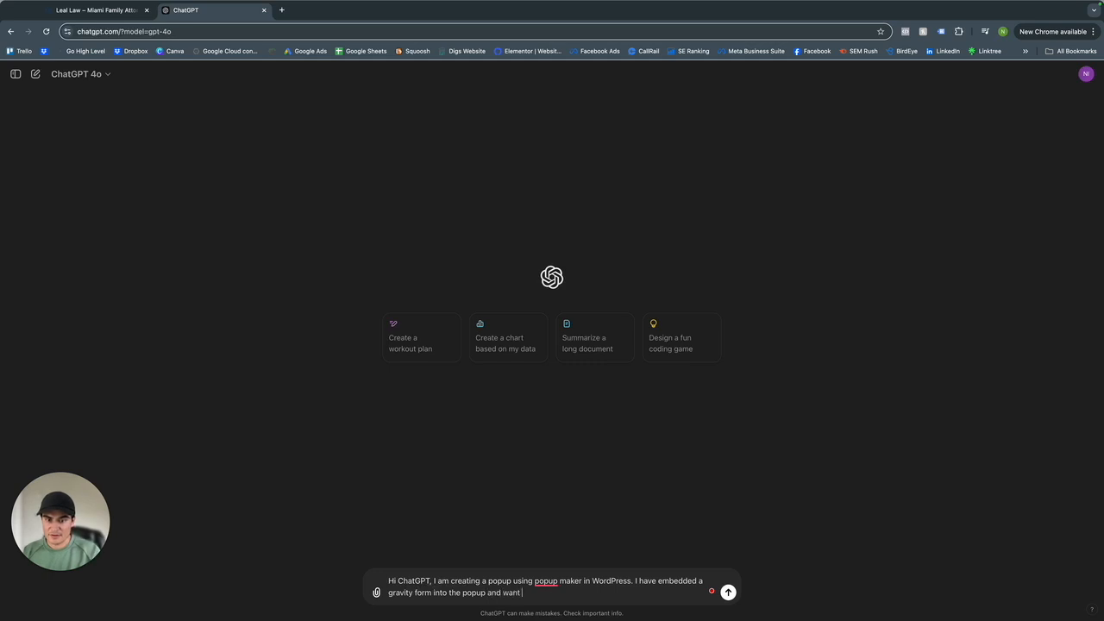
pyautogui.write(' to remove the title fo')
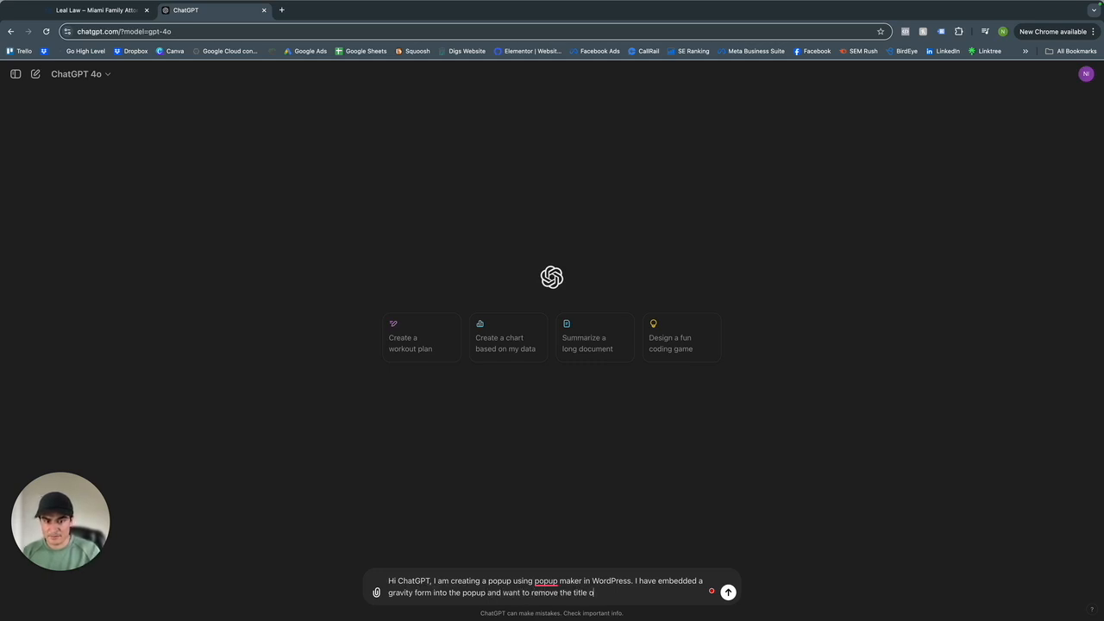
pyautogui.write('rm as')
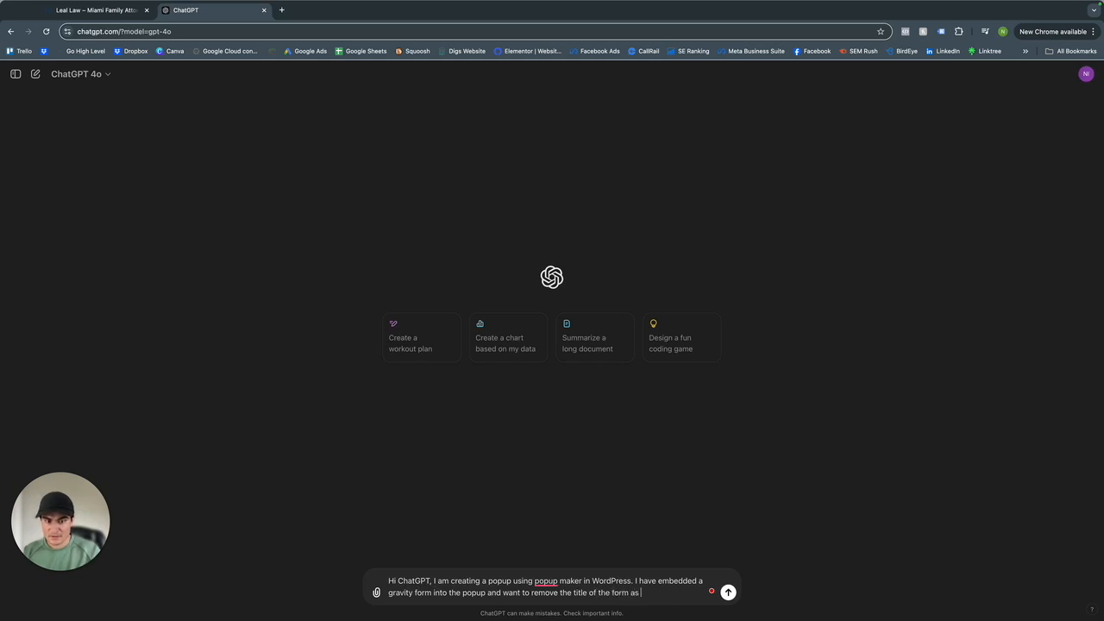
pyautogui.write(' well as make the')
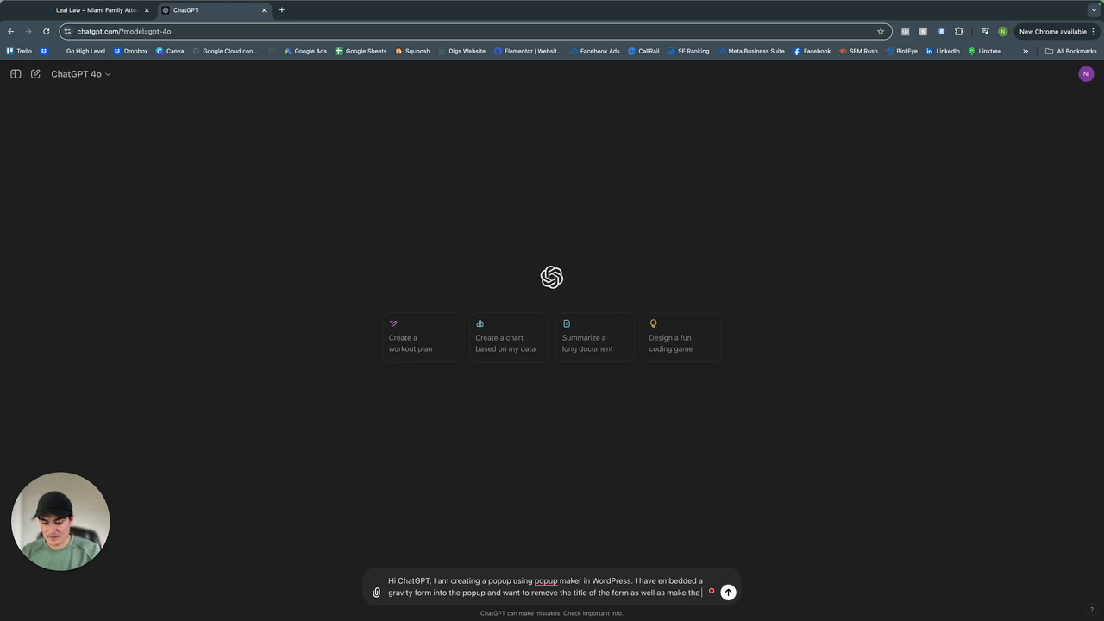
pyautogui.write(' suib')
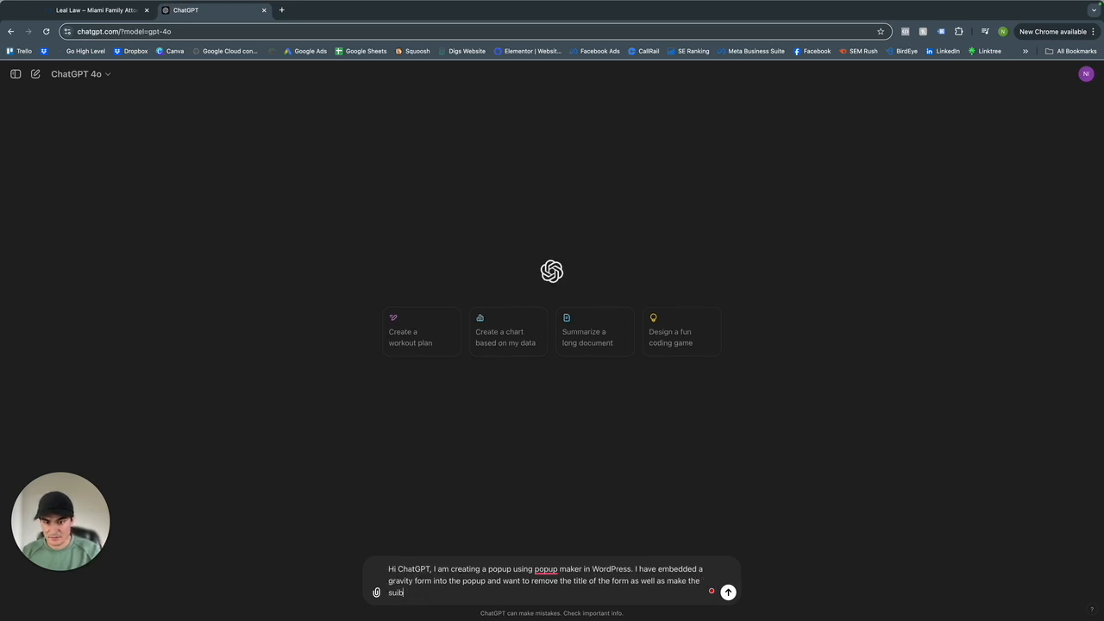
pyautogui.press('BackSpace')
pyautogui.press('BackSpace')
pyautogui.press('BackSpace')
pyautogui.write('bmit button of the popup')
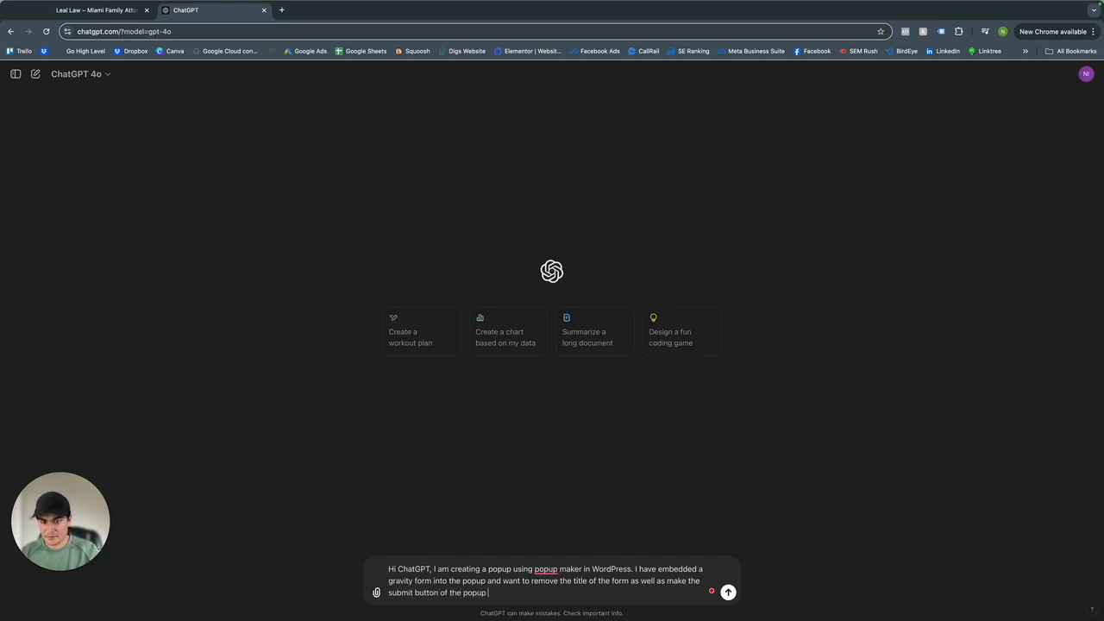
pyautogui.write(' black and full length')
pyautogui.press('Return')
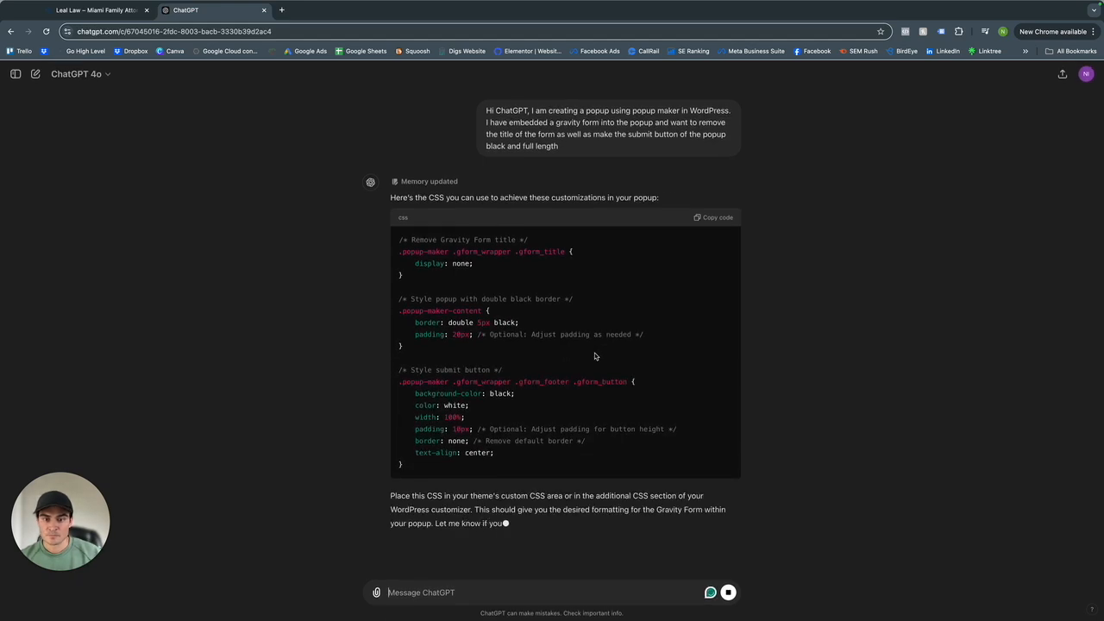
# Step: Copy ChatGPT's CSS code and open the Additional CSS editor in the Leal Law site's WordPress customizer
pyautogui.click(716, 212)
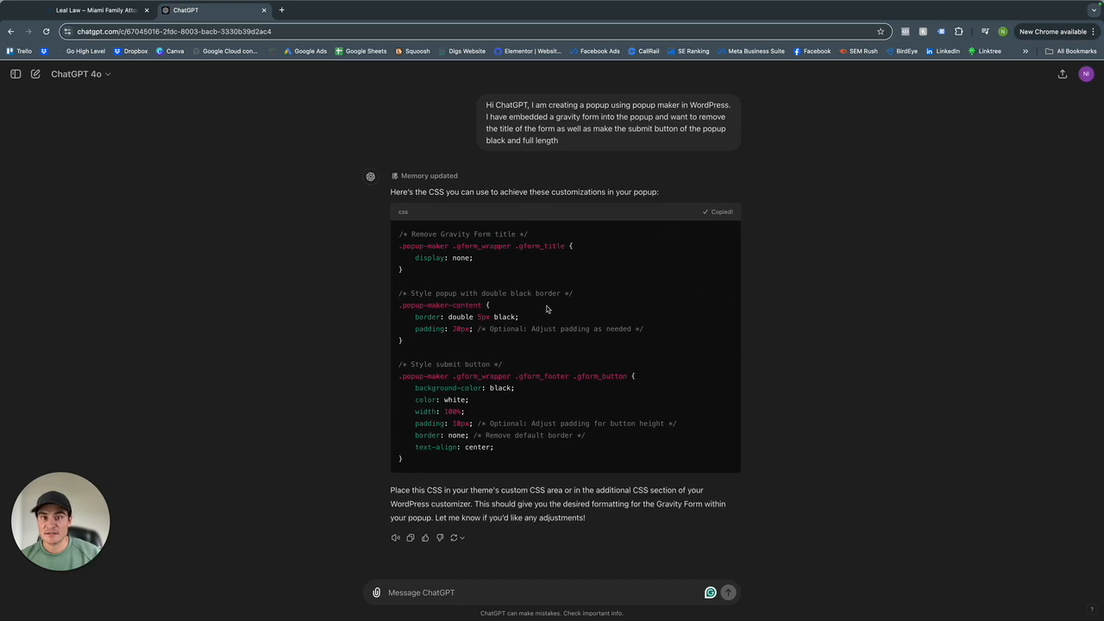
pyautogui.click(95, 11)
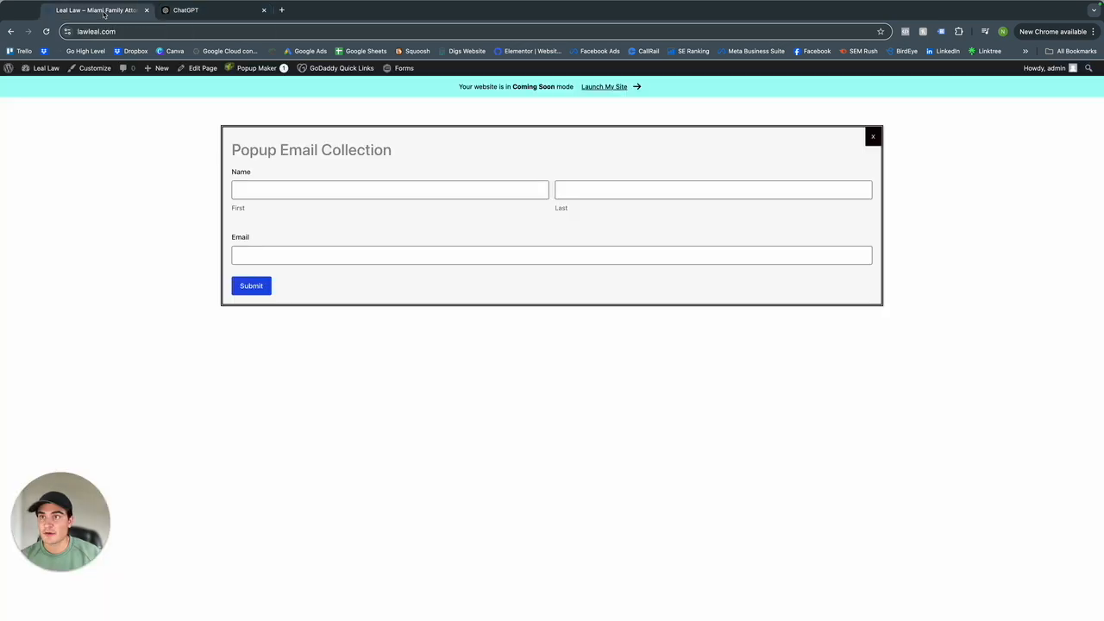
pyautogui.click(43, 73)
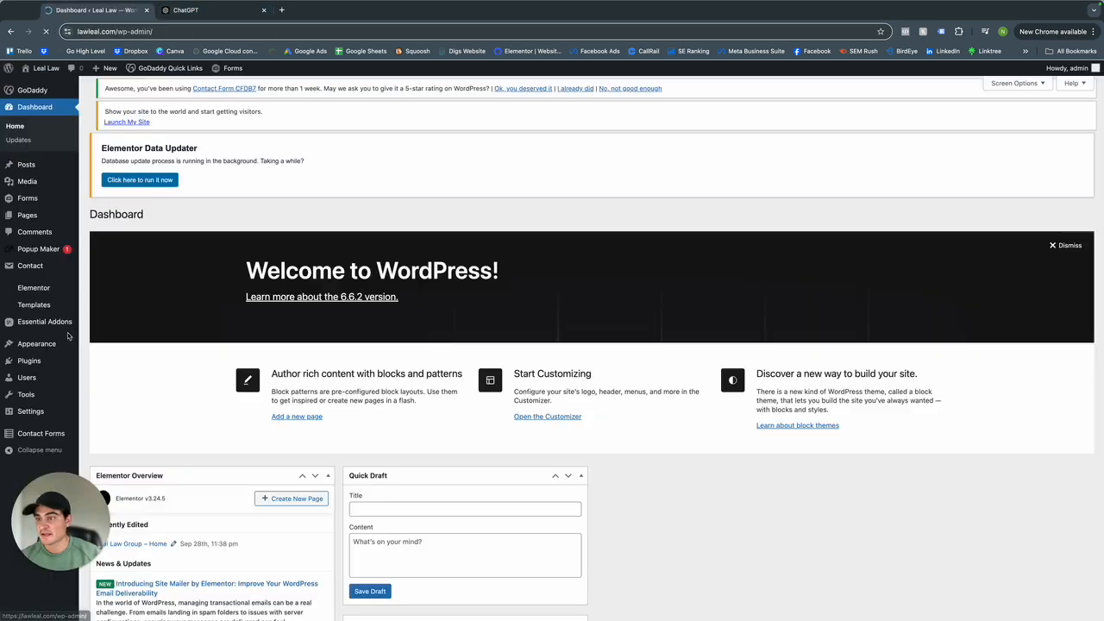
pyautogui.moveTo(83, 350)
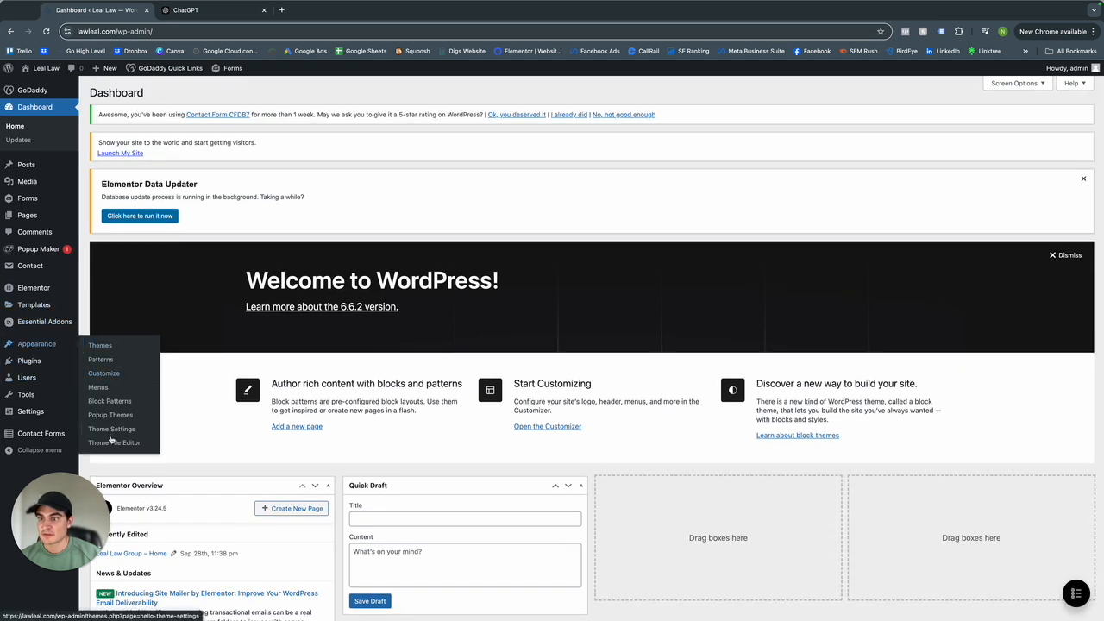
pyautogui.click(100, 372)
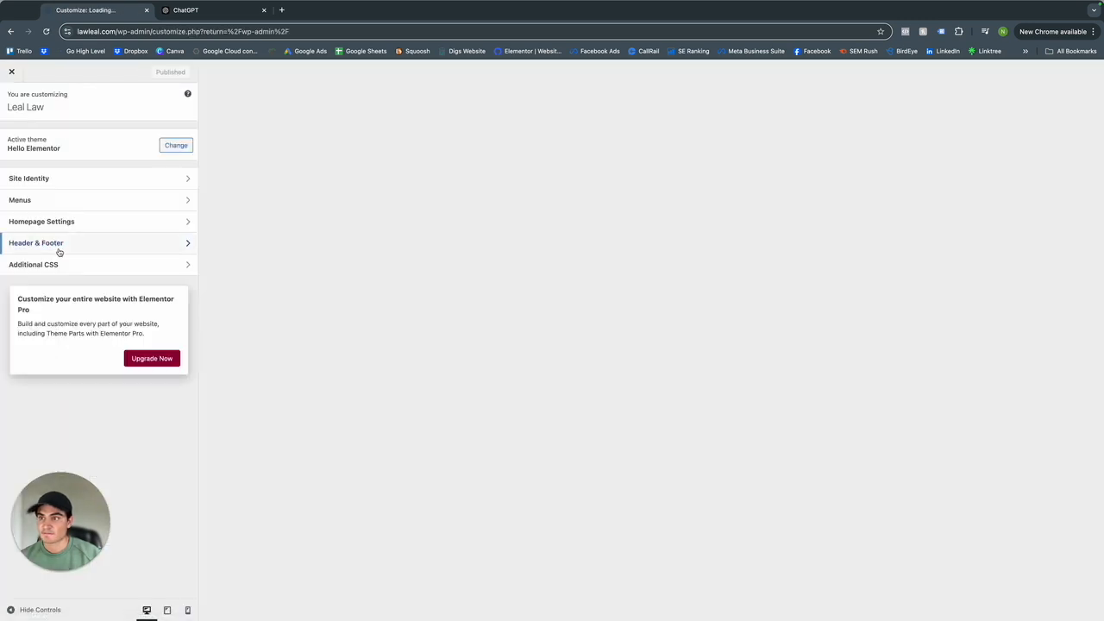
pyautogui.click(56, 266)
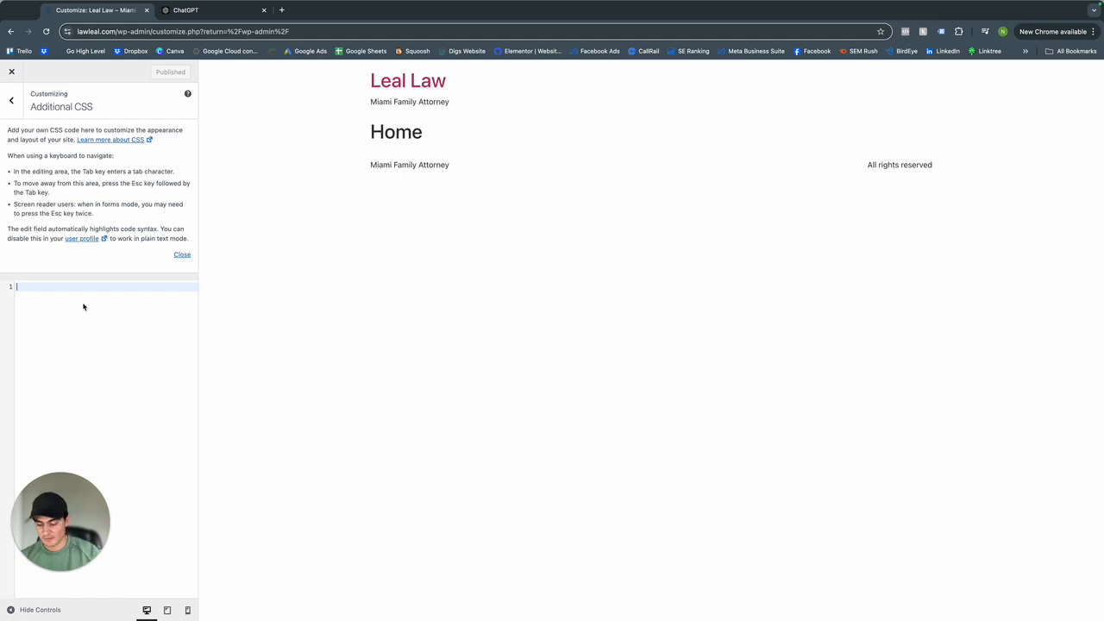
# Step: Paste the copied CSS into the Additional CSS editor and check the popup preview
pyautogui.press('super+v')
pyautogui.scroll(-3, 95, 319)
pyautogui.scroll(3, 120, 345)
pyautogui.scroll(-1, 127, 349)
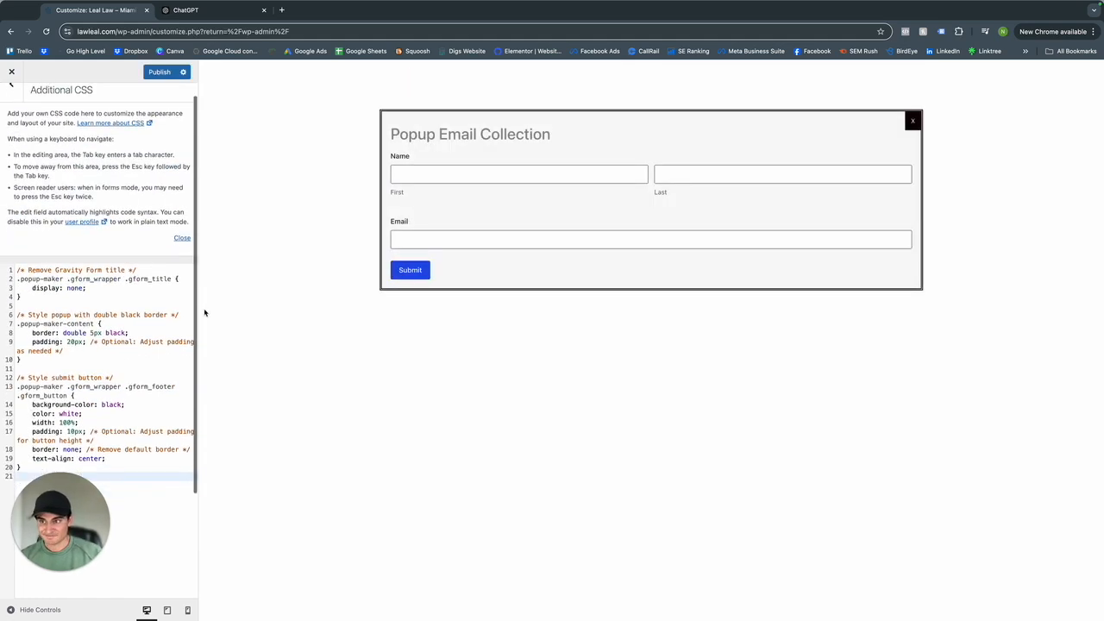
pyautogui.scroll(-3, 112, 400)
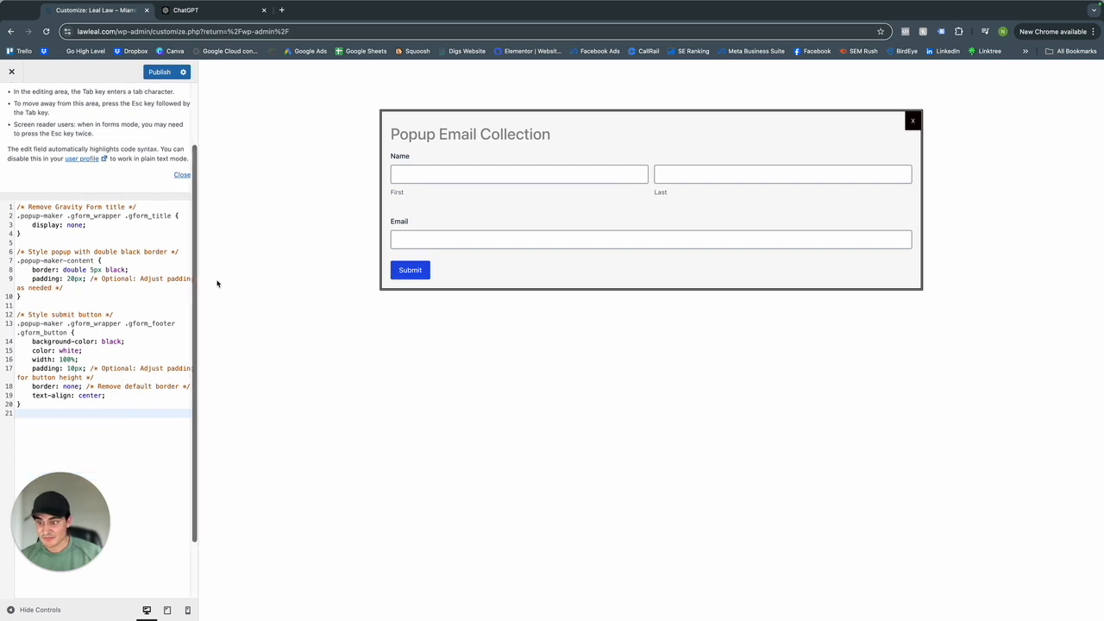
# Step: Return to ChatGPT and review its follow-up CSS suggestions for hiding the Gravity Form title and restyling the submit button
pyautogui.click(215, 11)
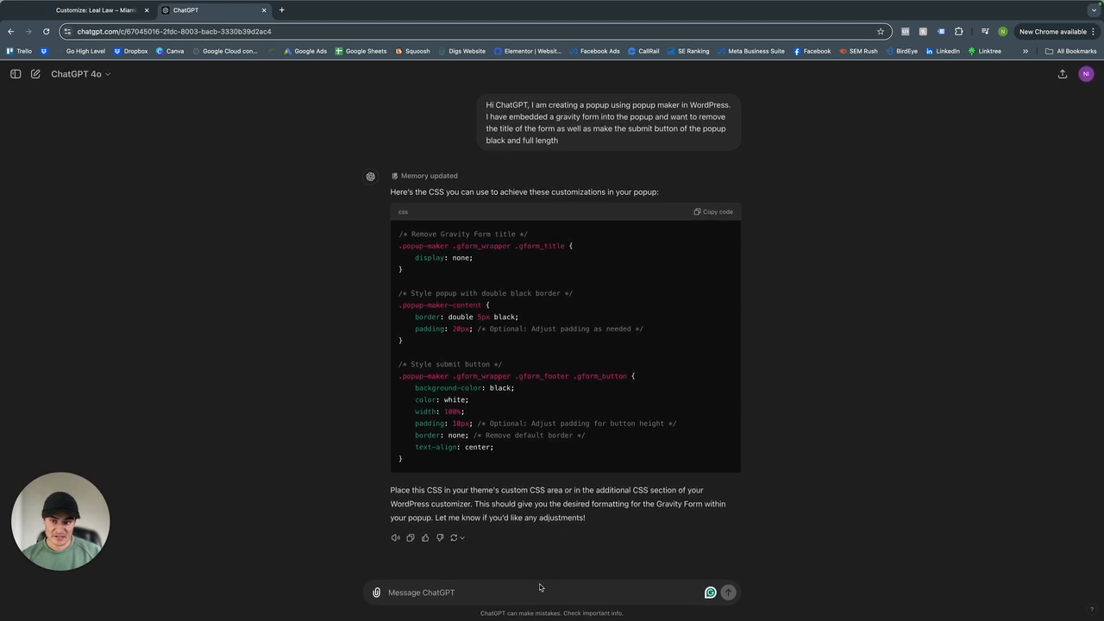
pyautogui.click(95, 11)
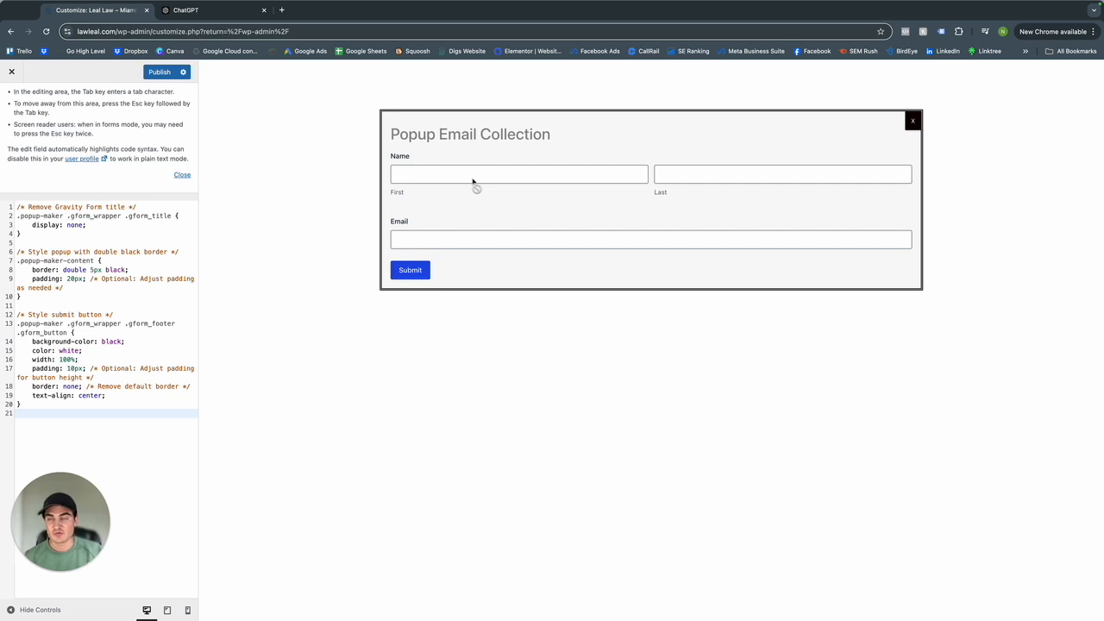
pyautogui.hotkey('ctrl', 'Tab')
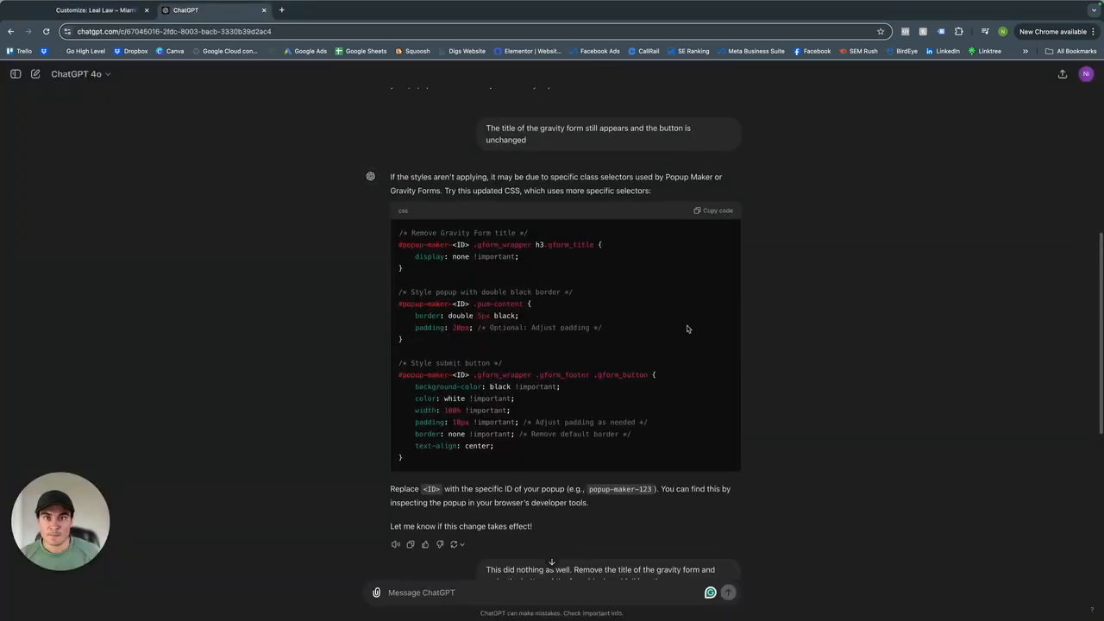
pyautogui.scroll(2, 688, 328)
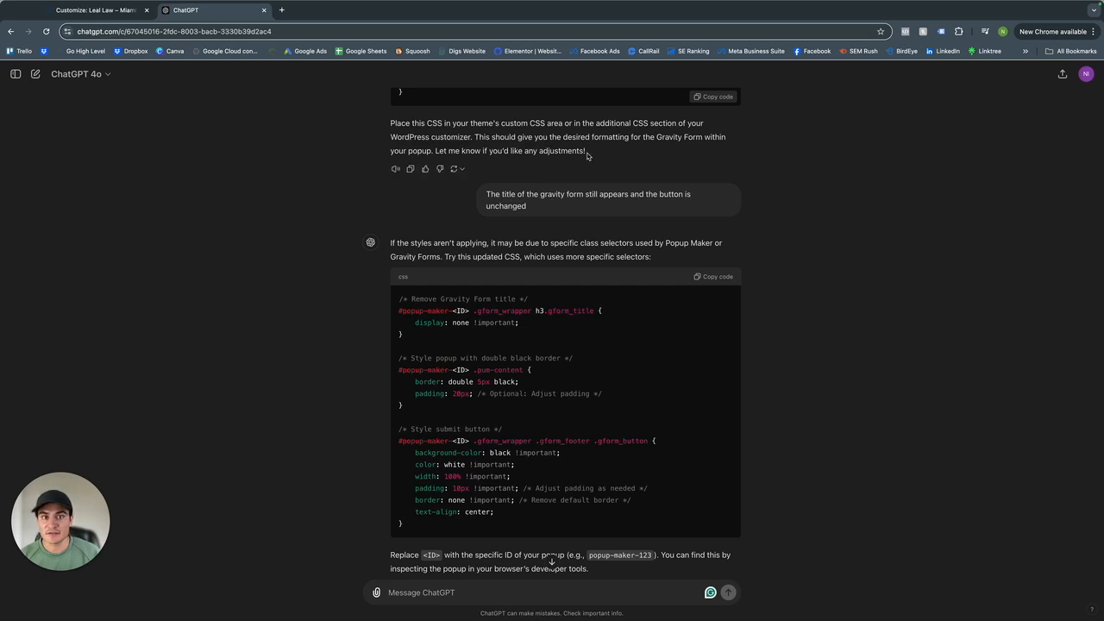
pyautogui.scroll(-1, 485, 224)
pyautogui.scroll(-3, 485, 224)
pyautogui.scroll(-2, 533, 274)
pyautogui.scroll(-5, 532, 275)
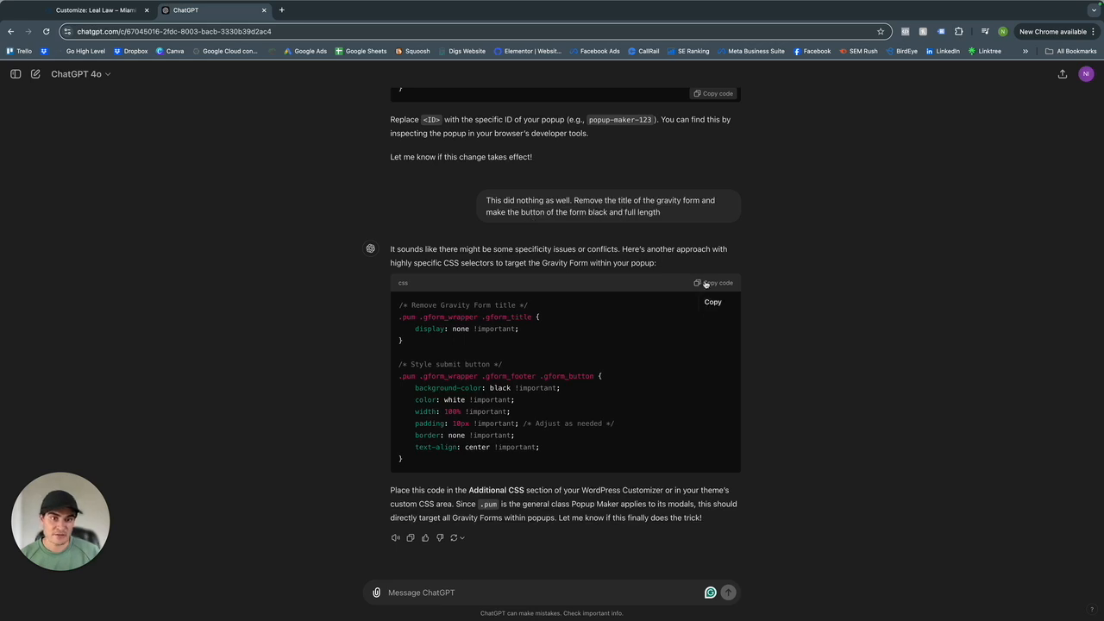
# Step: Switch to the WordPress customizer, publish the revised .pum CSS for the form title and submit button, and close the customizer
pyautogui.click(122, 11)
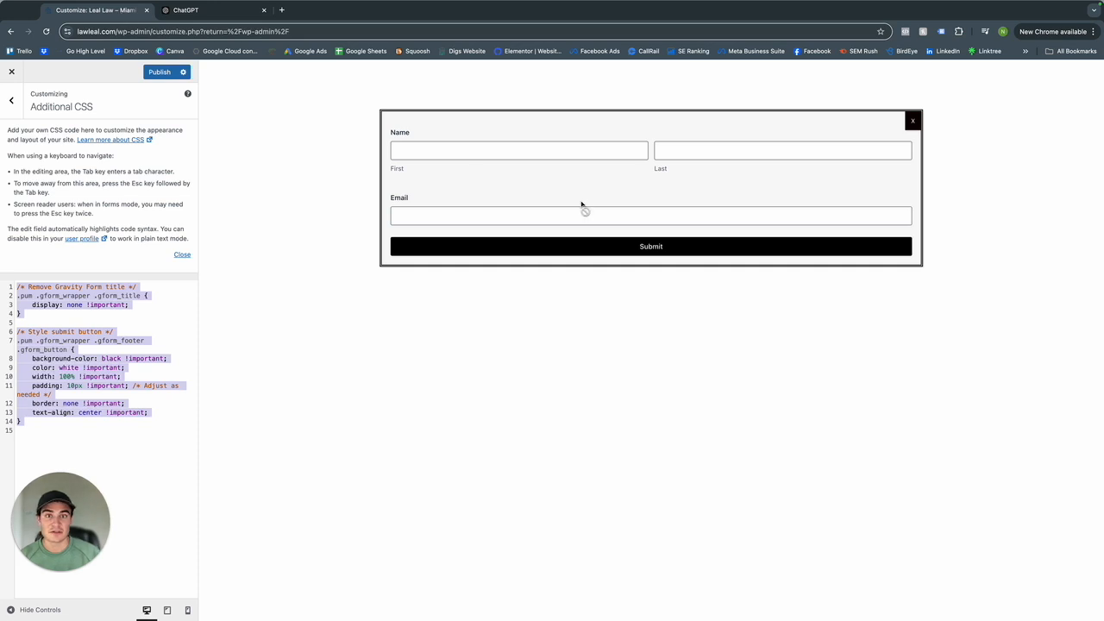
pyautogui.click(159, 71)
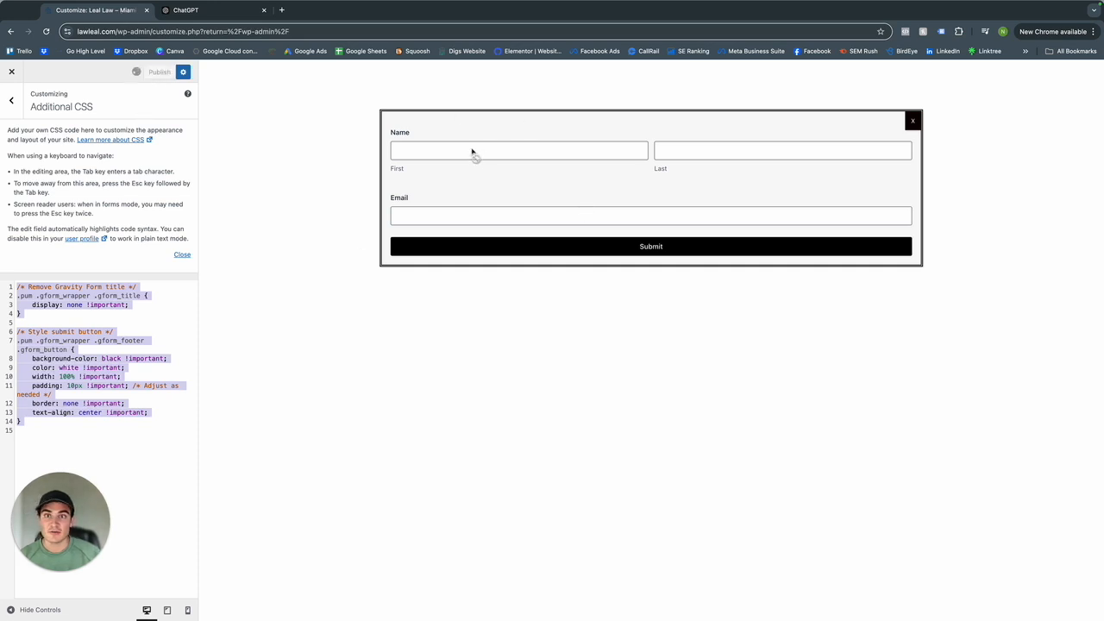
pyautogui.click(12, 76)
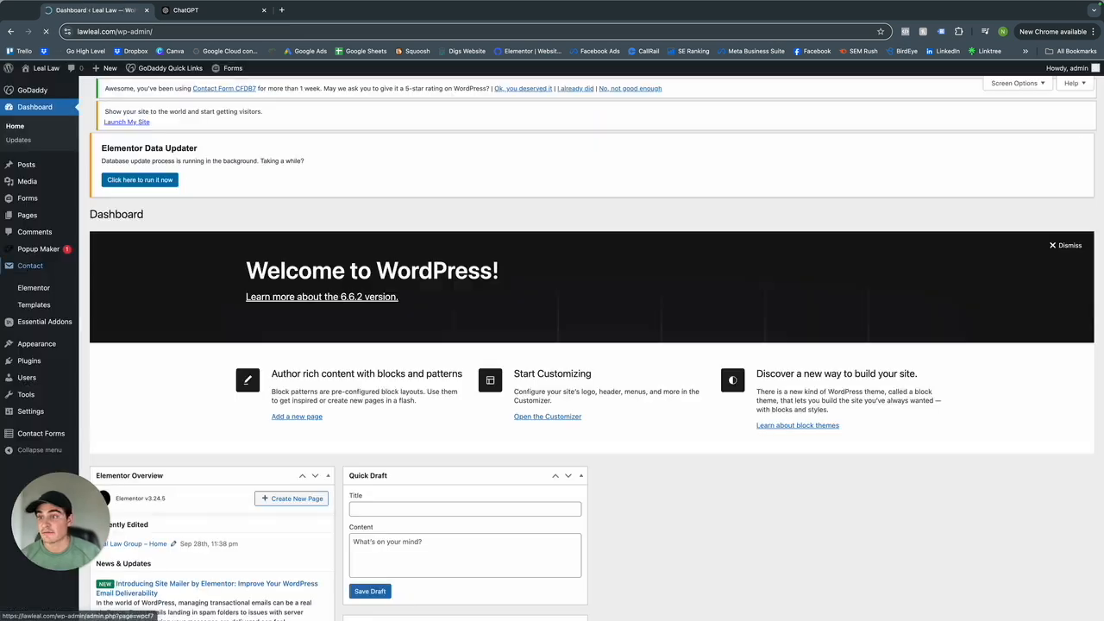
# Step: Open the Email Collection popup in Popup Maker for editing and set its popup title to "Email Newsletter"
pyautogui.click(37, 253)
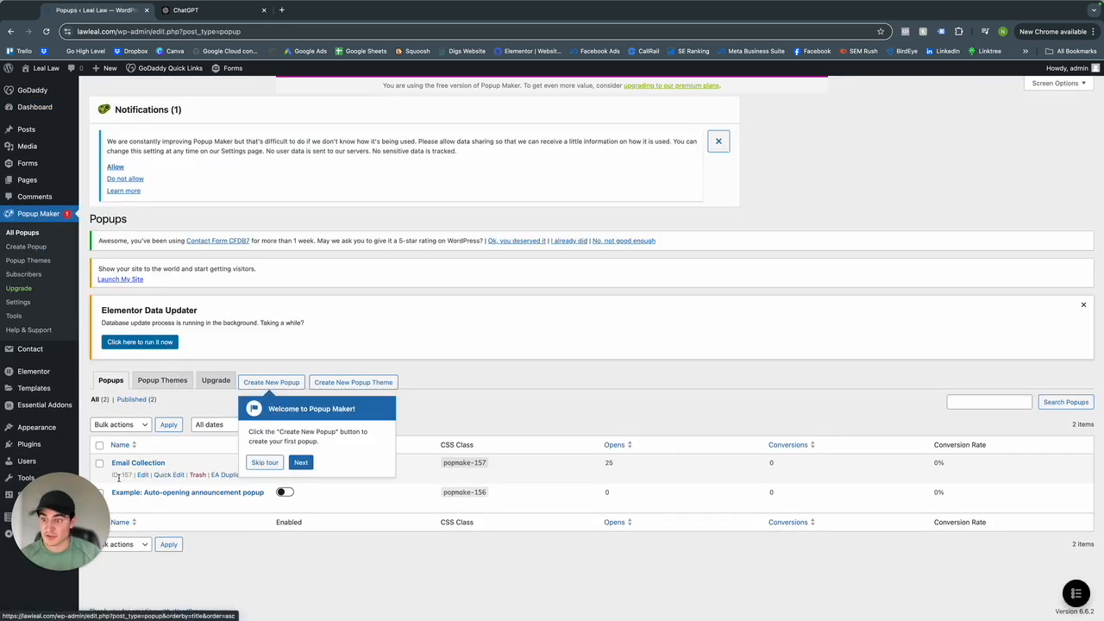
pyautogui.click(140, 474)
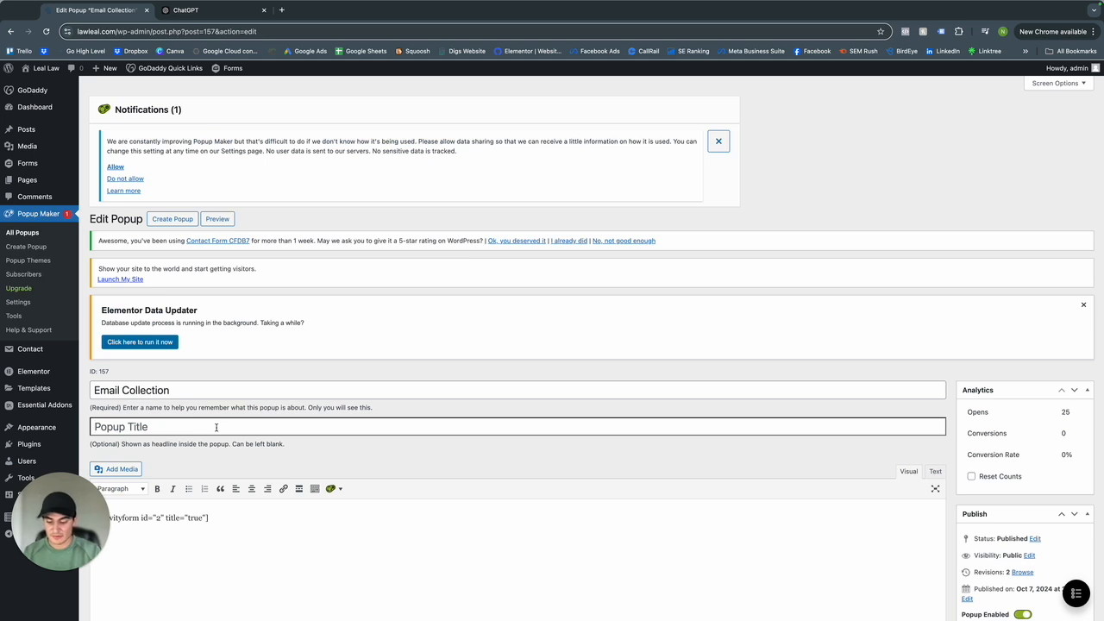
pyautogui.write('Email Newsleytyter')
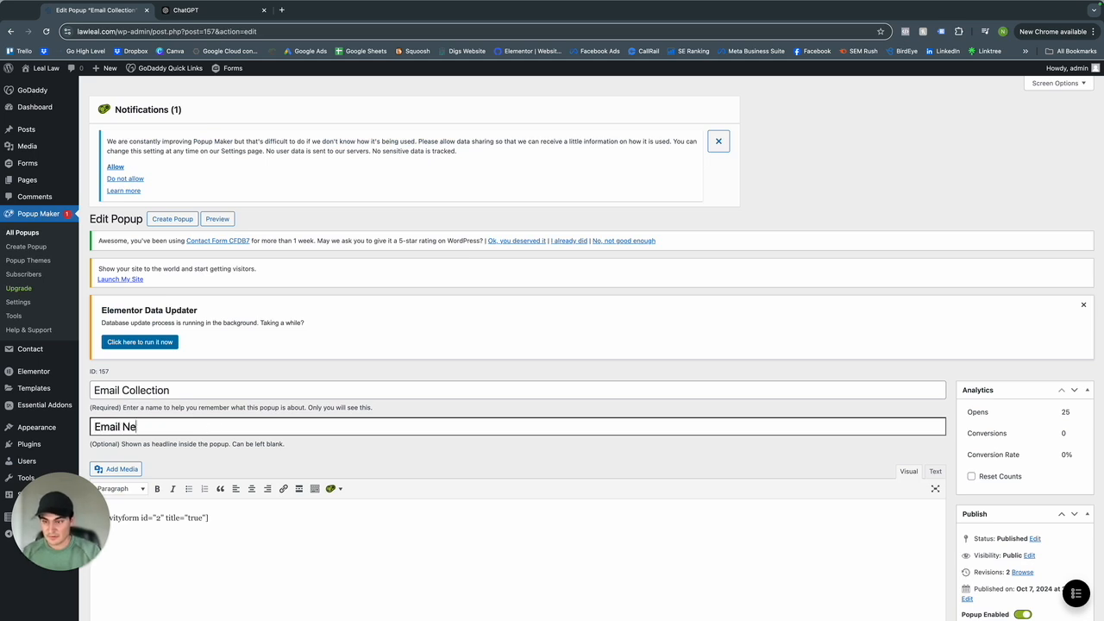
pyautogui.press('BackSpace')
pyautogui.press('BackSpace')
pyautogui.press('BackSpace')
pyautogui.press('BackSpace')
pyautogui.press('BackSpace')
pyautogui.press('BackSpace')
pyautogui.write('tte')
# Step: Add the line "Please submit your email to sign-up for our newsletter" above the form shortcode and update the popup
pyautogui.scroll(-2, 90, 422)
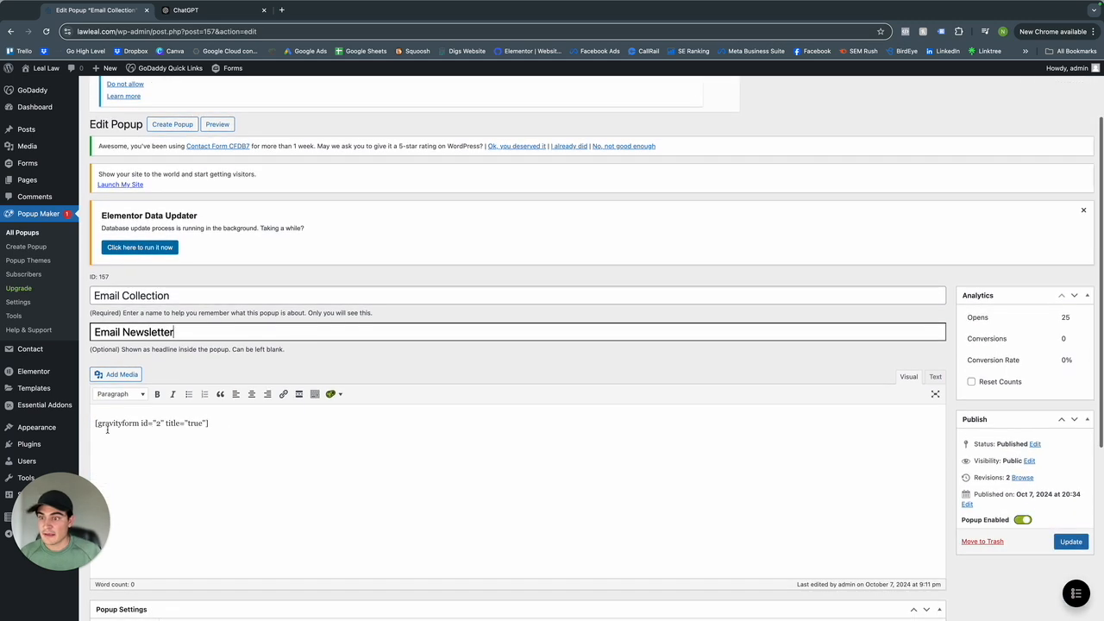
pyautogui.click(93, 420)
pyautogui.press('Return')
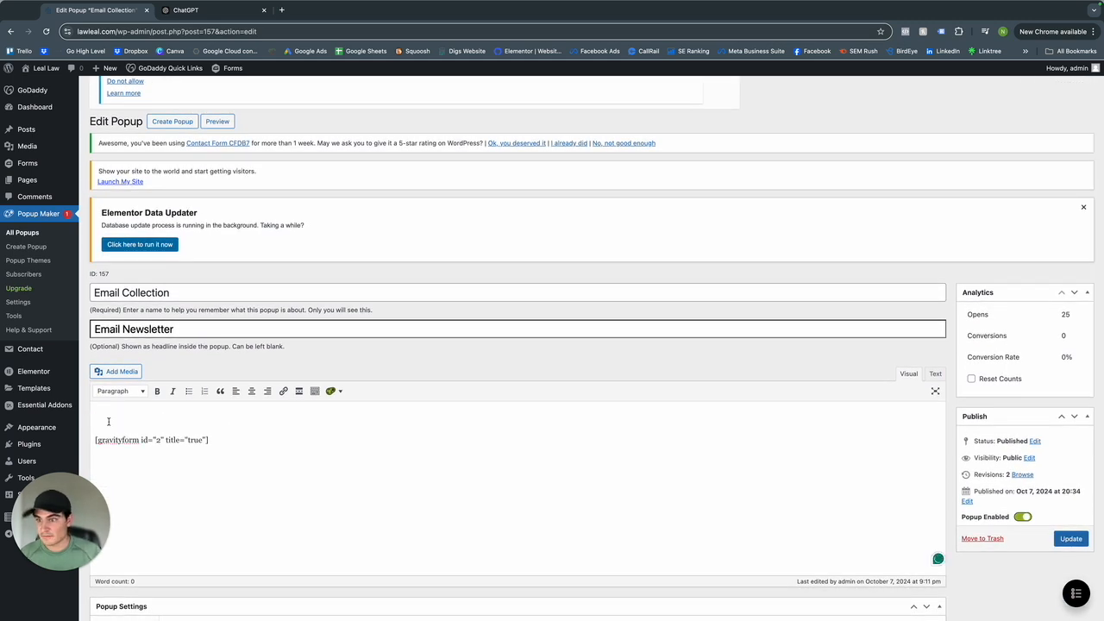
pyautogui.write('Please')
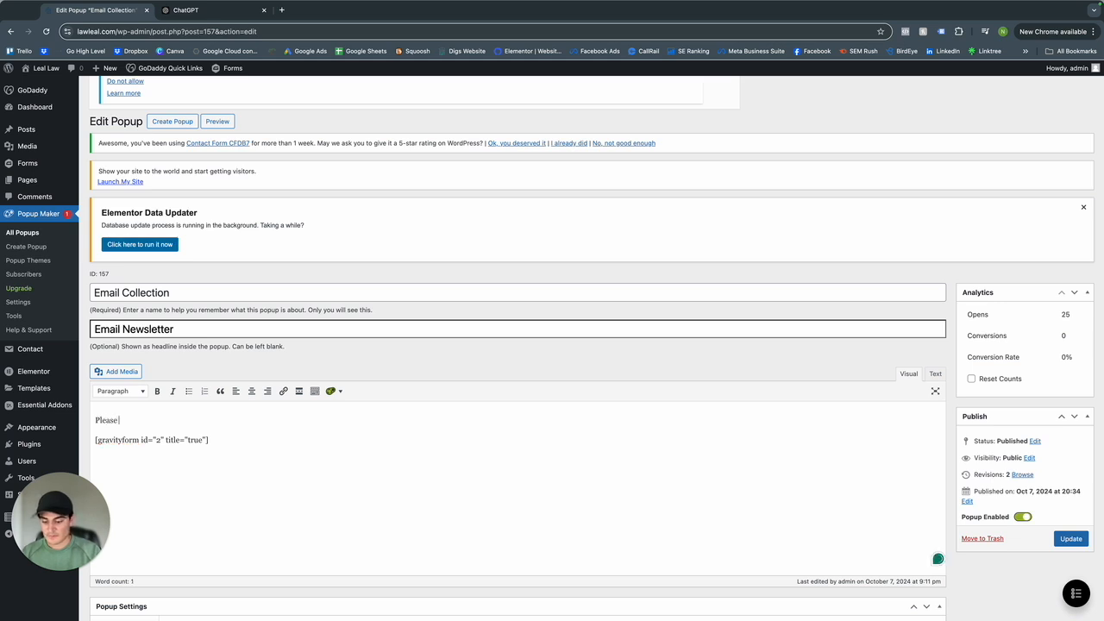
pyautogui.write(' submit your emial')
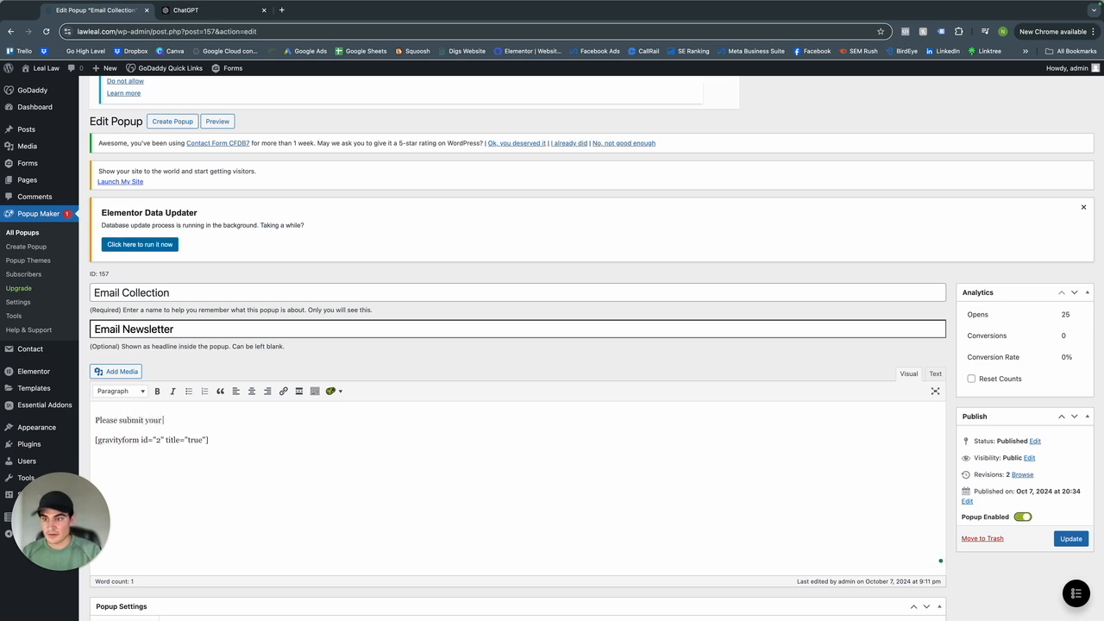
pyautogui.press('BackSpace')
pyautogui.press('BackSpace')
pyautogui.write('ail t')
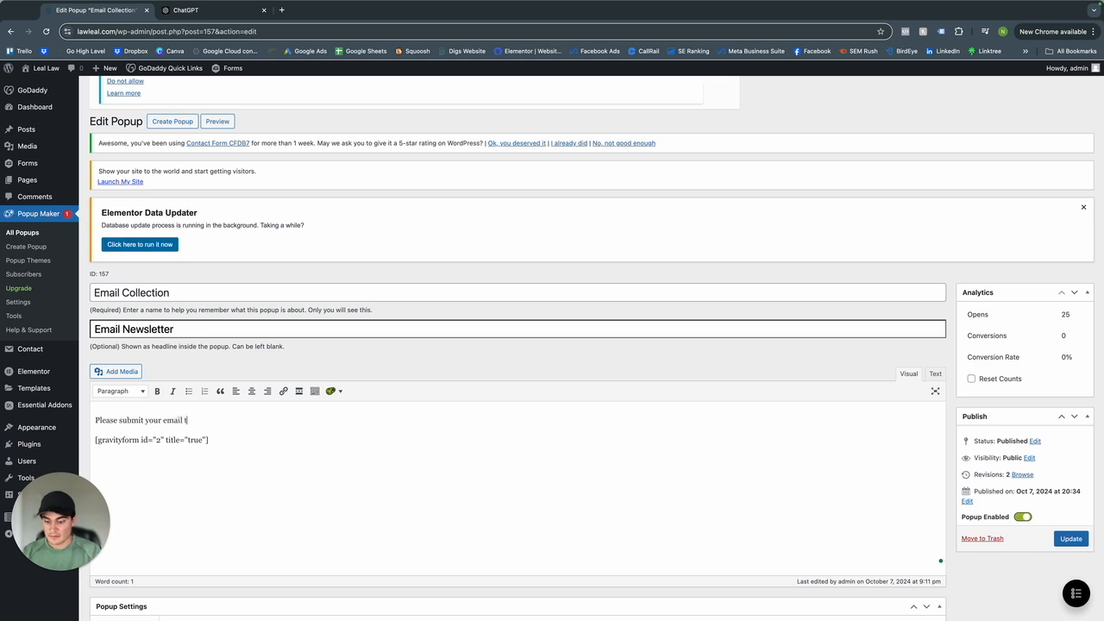
pyautogui.write('o sign')
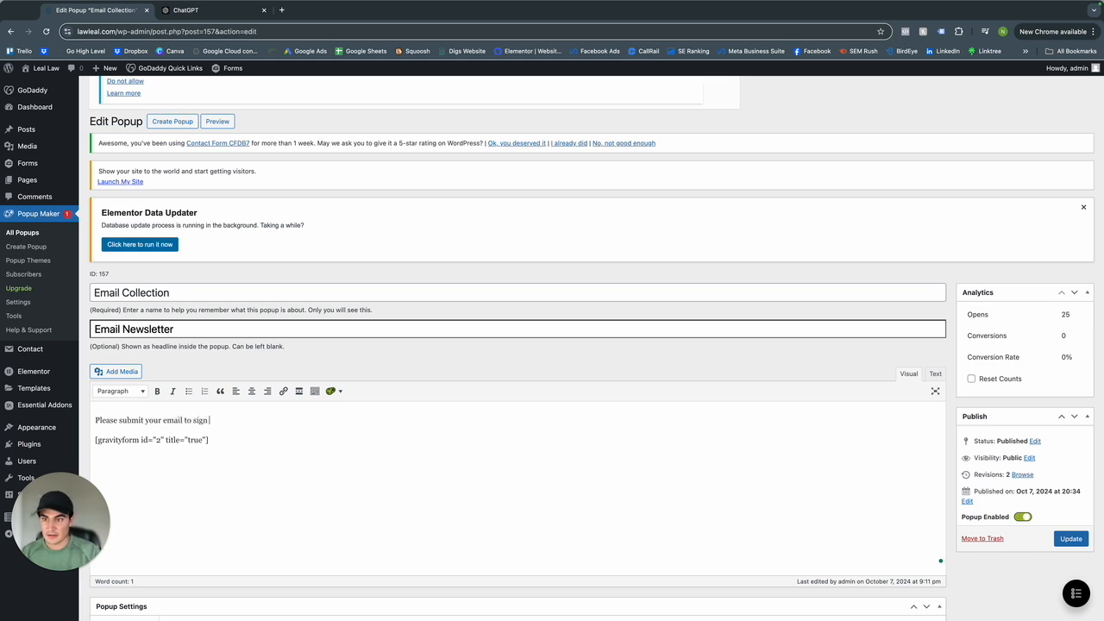
pyautogui.write('-up for our newsletter')
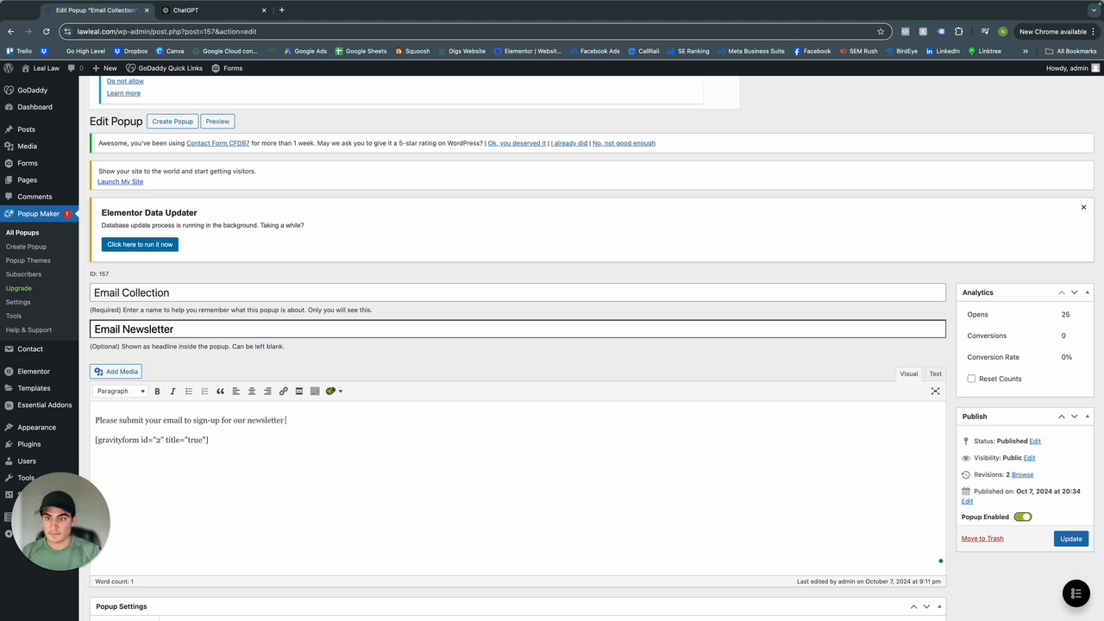
pyautogui.click(1070, 538)
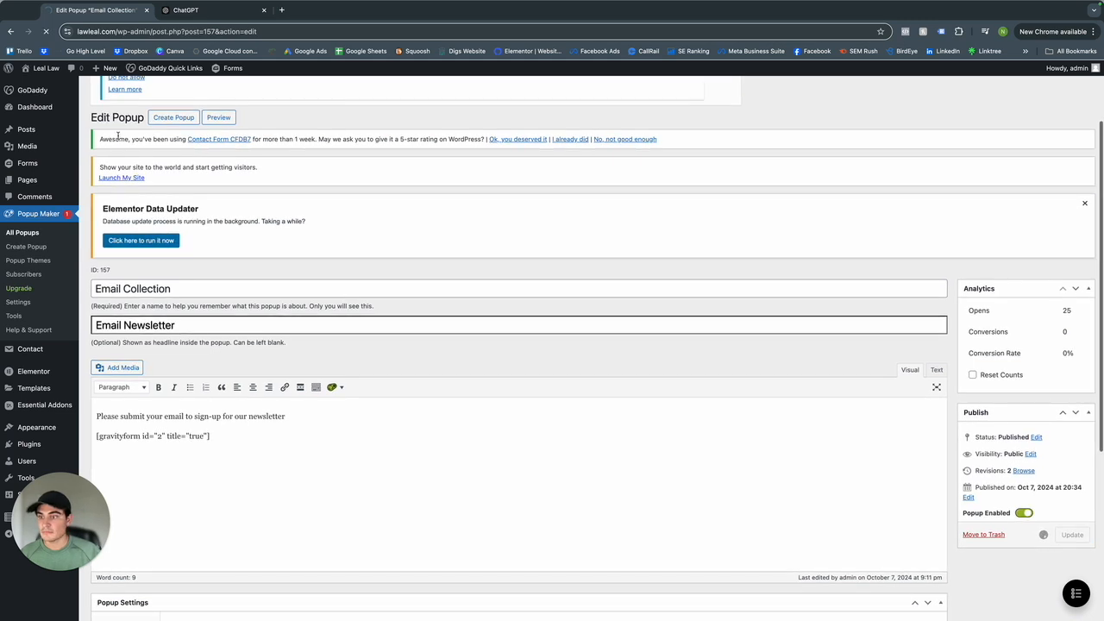